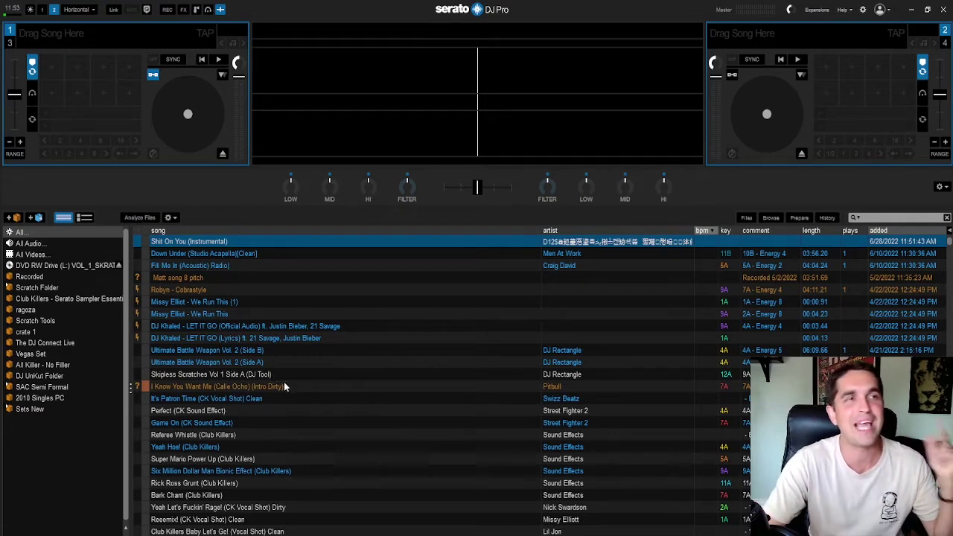
Toggle the on-screen mixer off and on, leaving it displayed, and nudge its crossfader slightly off centre
click(220, 10)
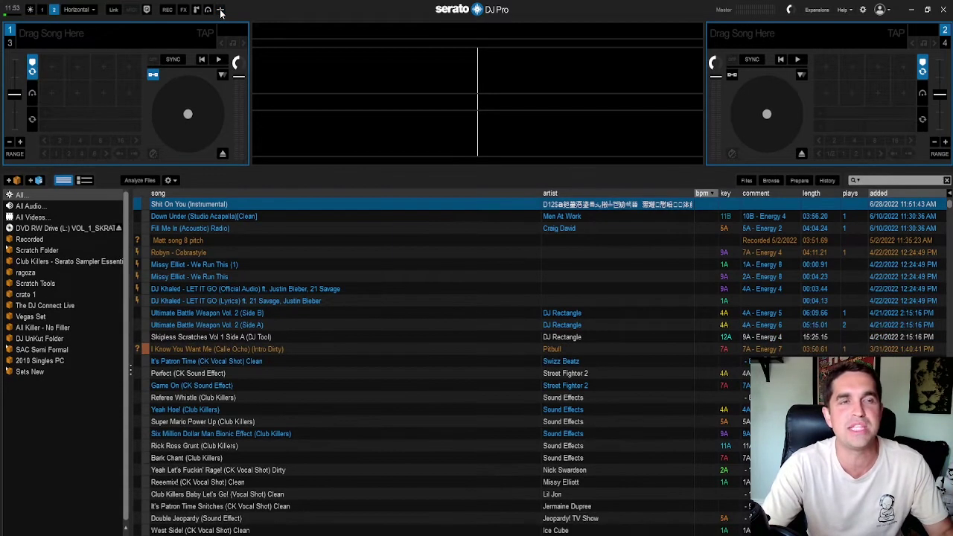
click(219, 10)
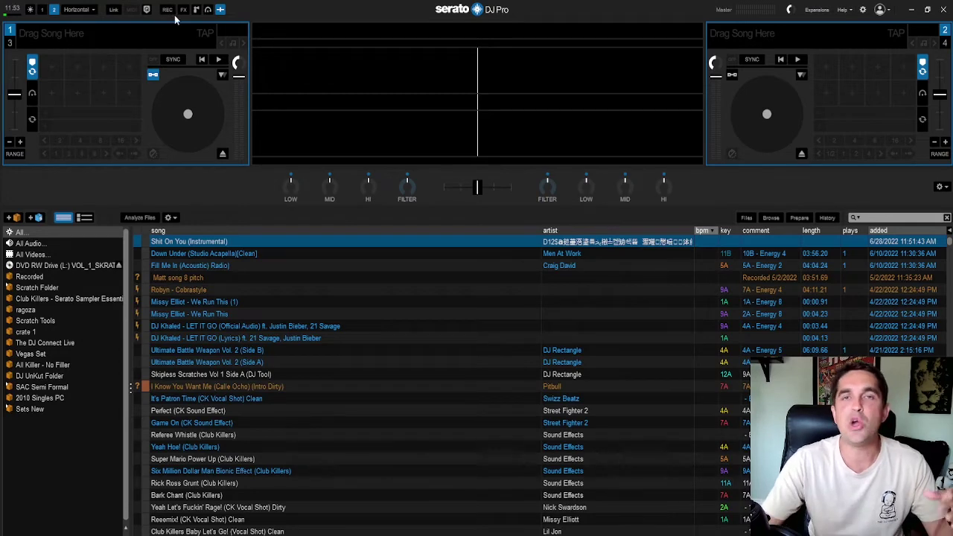
click(219, 11)
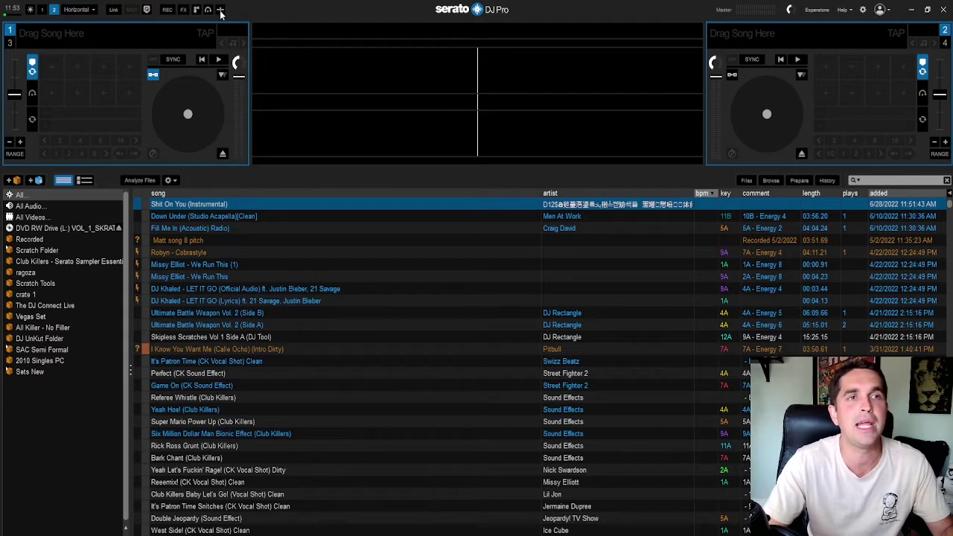
click(220, 11)
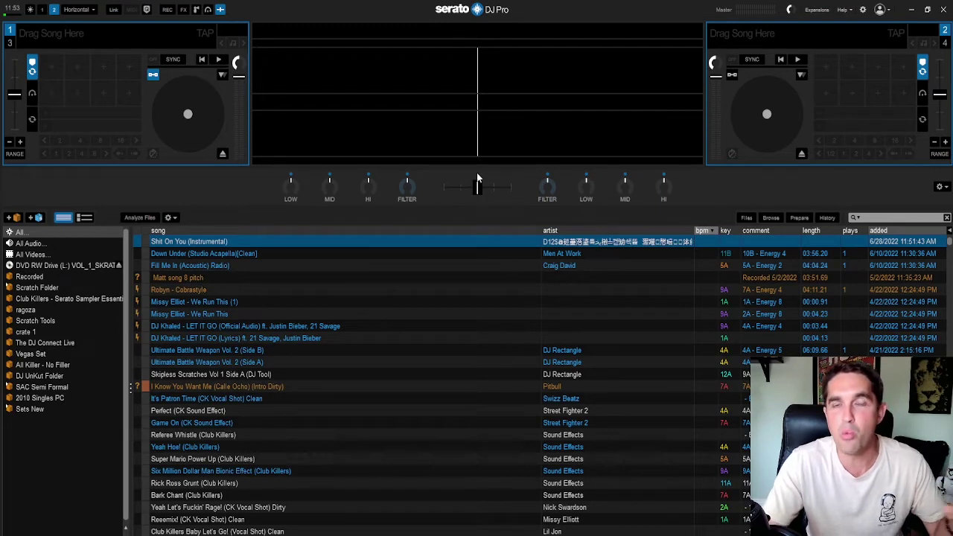
mouse_move(477, 186)
mouse_down()
mouse_move(463, 182)
mouse_move(480, 187)
mouse_up()
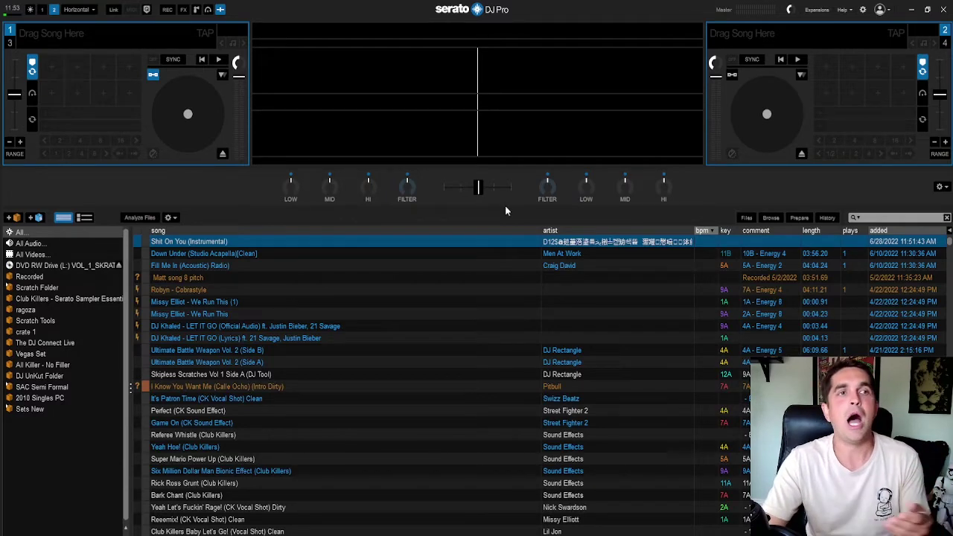
Expand the Sets New crate in the library and open crate 1
scroll(202, 271, down, 2)
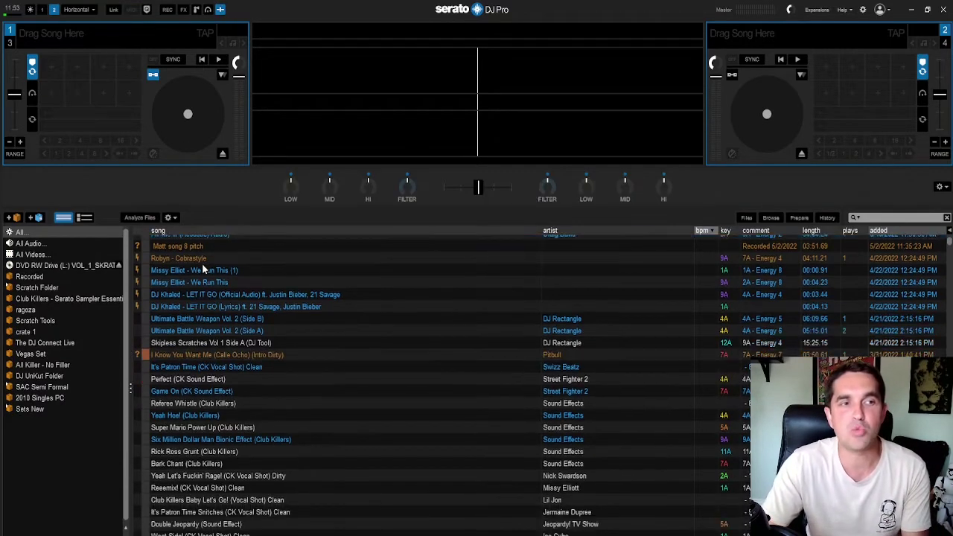
click(34, 409)
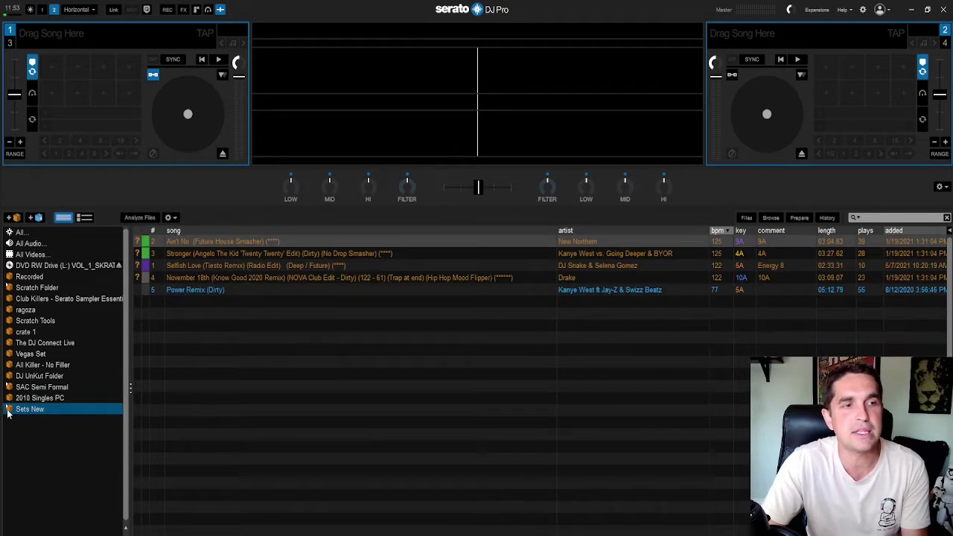
click(8, 410)
click(47, 423)
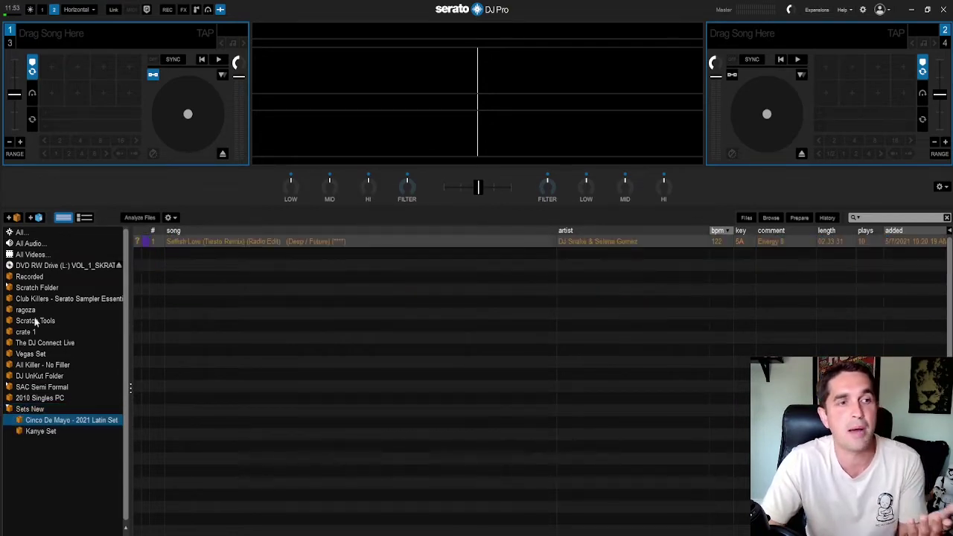
click(43, 344)
click(41, 332)
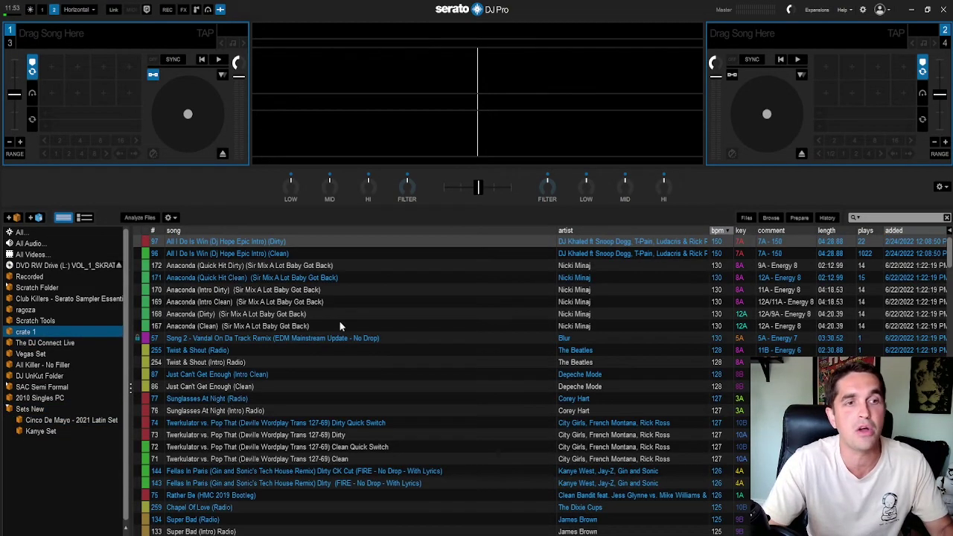
Look through the tracks in crate 1 and their tempos for songs to mix
scroll(339, 321, down, 15)
scroll(379, 317, up, 5)
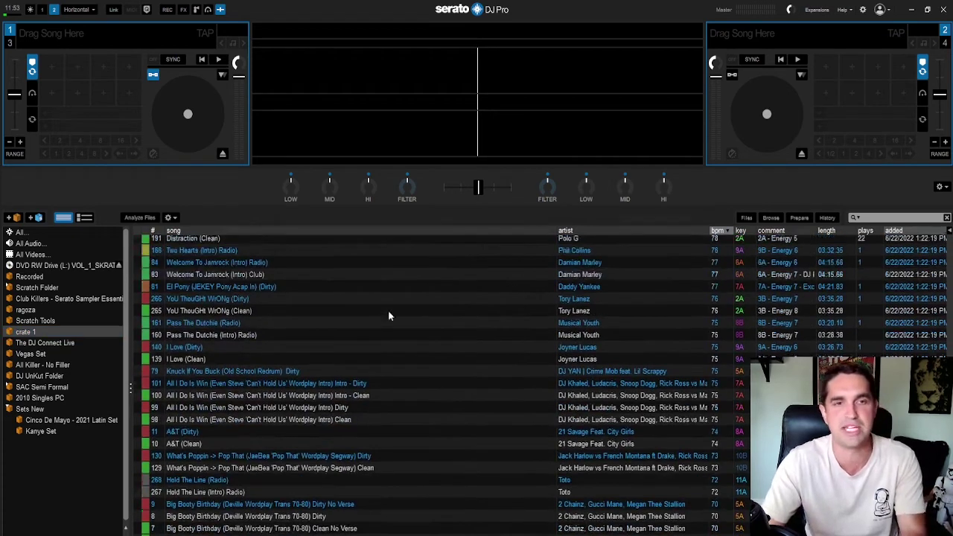
click(318, 289)
scroll(320, 287, up, 1)
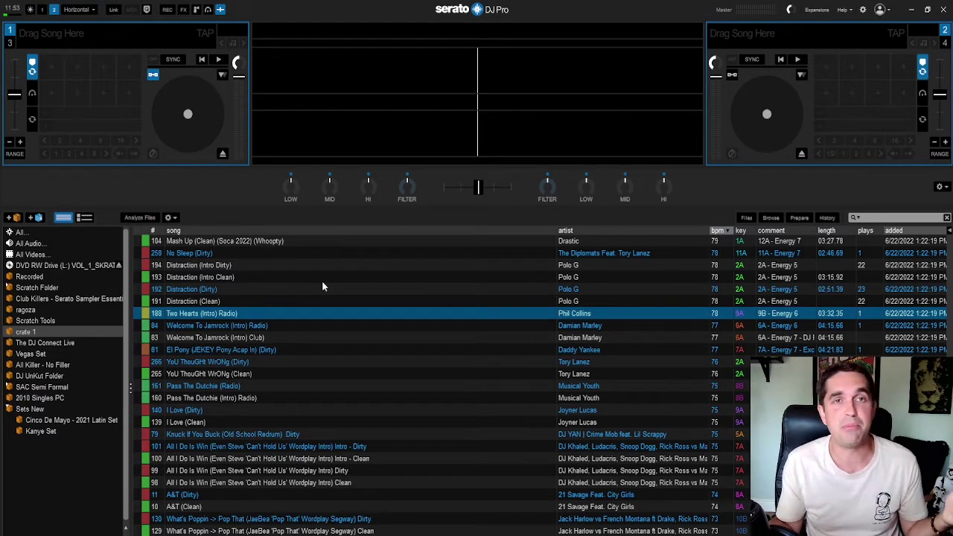
scroll(287, 302, up, 3)
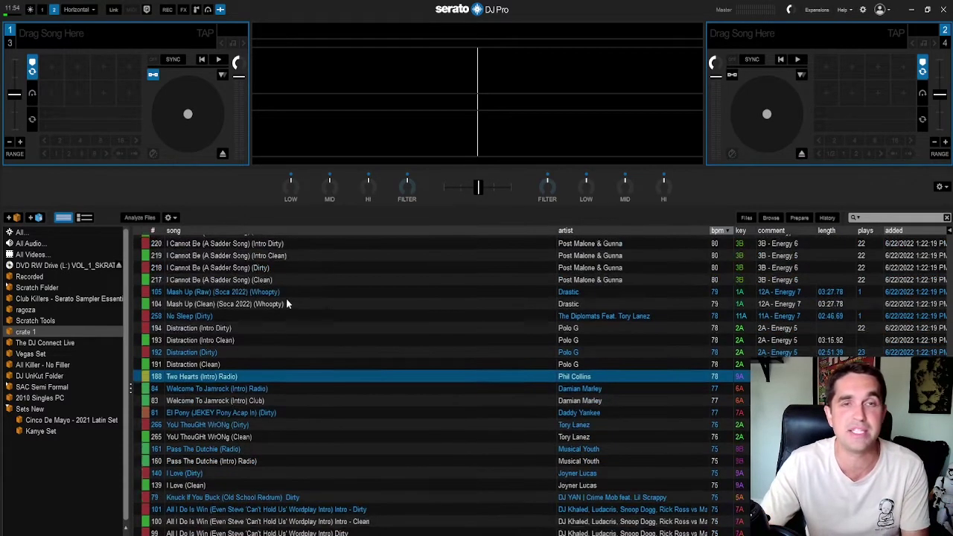
click(255, 308)
scroll(292, 304, up, 6)
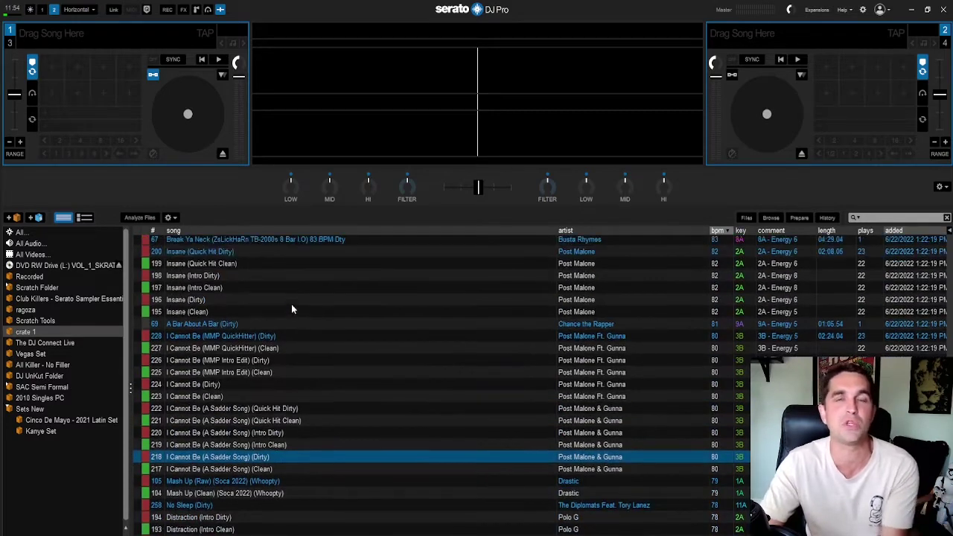
scroll(273, 297, up, 1)
click(240, 270)
click(244, 281)
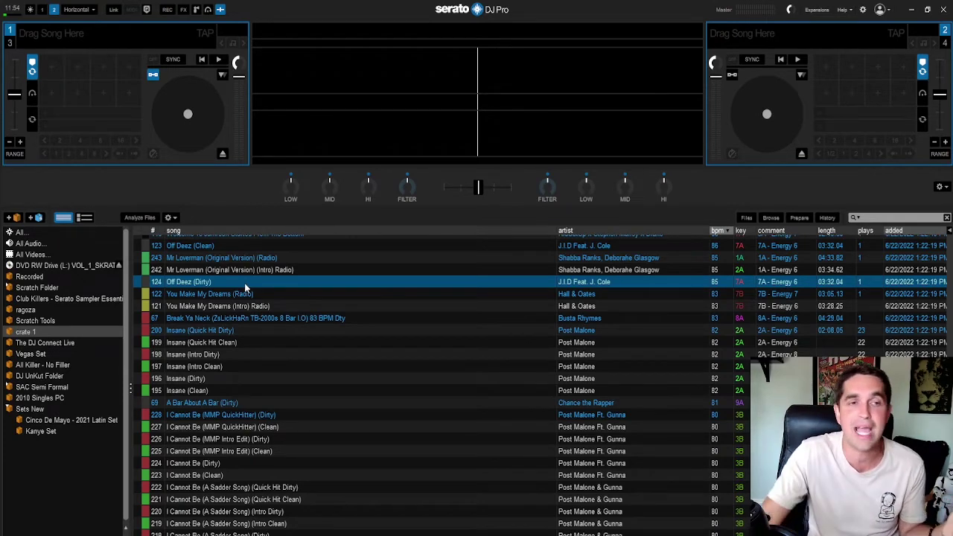
Load Insane (Dirty) onto deck 1 and Insane (Intro Clean) onto deck 2 from crate 1
scroll(270, 356, down, 1)
click(201, 342)
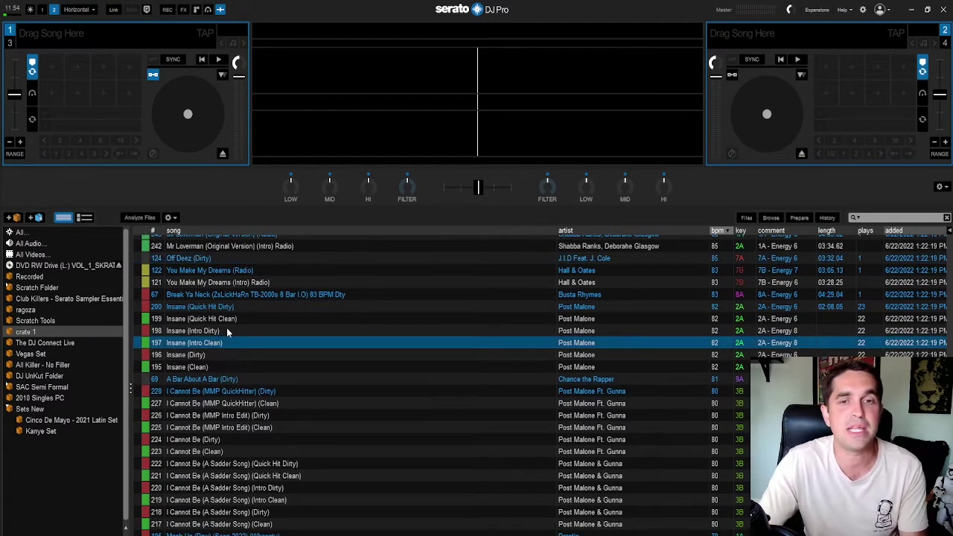
key(shift+Left)
scroll(227, 327, up, 3)
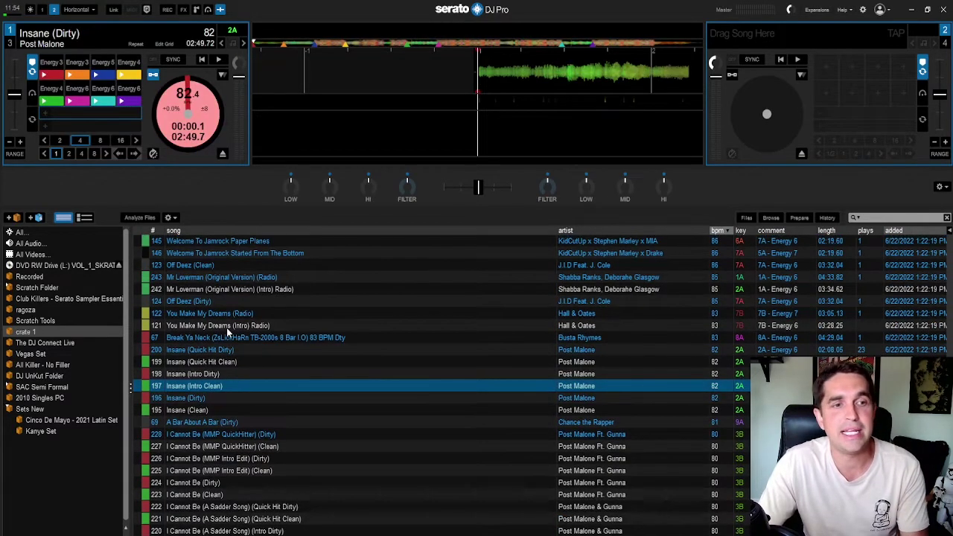
key(shift+Right)
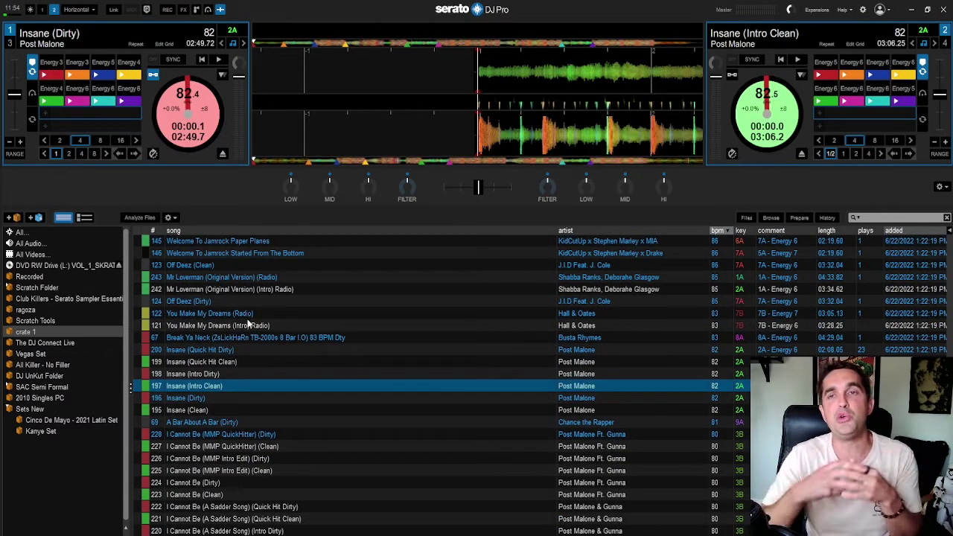
click(201, 374)
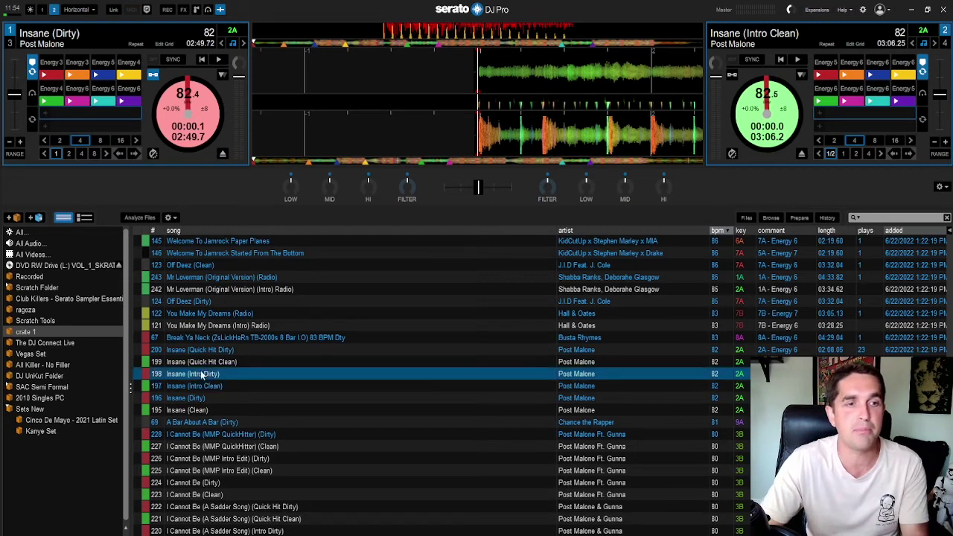
Raise the Desktop Audio level in OBS, then return to Serato DJ Pro and test-play deck 1
key(alt+Tab)
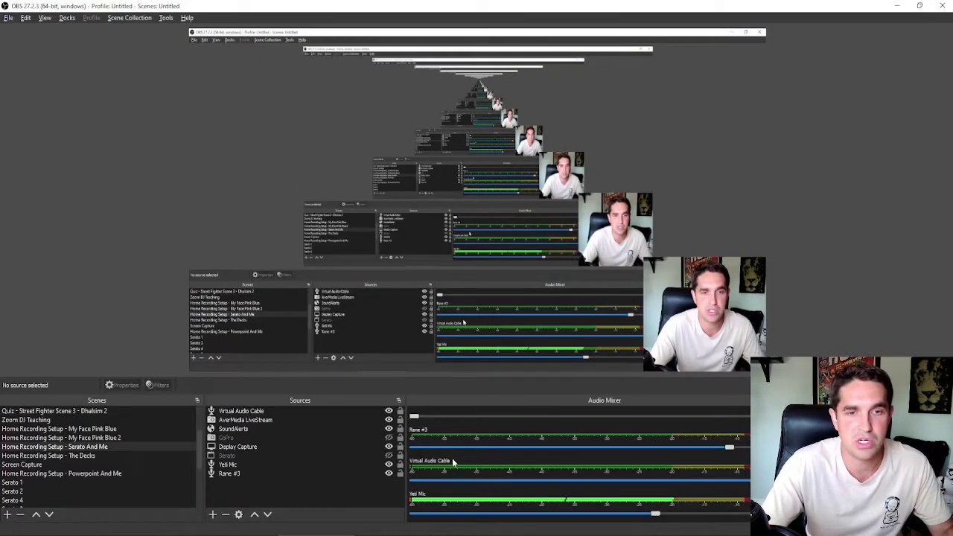
scroll(452, 458, up, 3)
drag(450, 462, 528, 466)
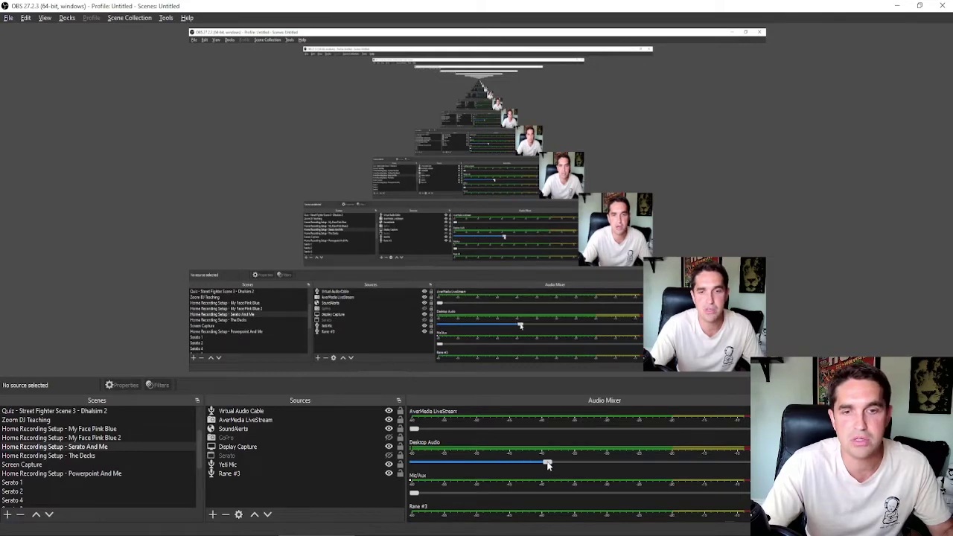
key(alt+Tab)
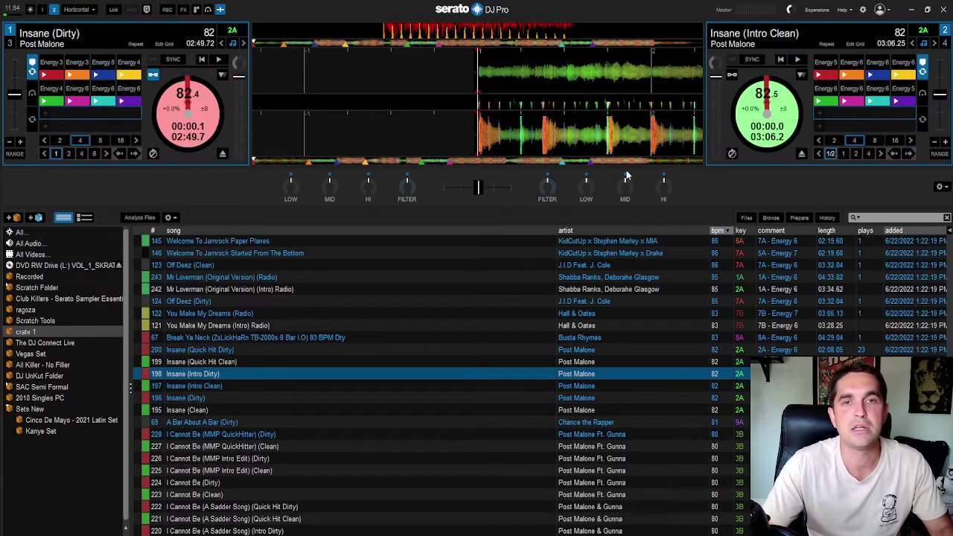
key(w)
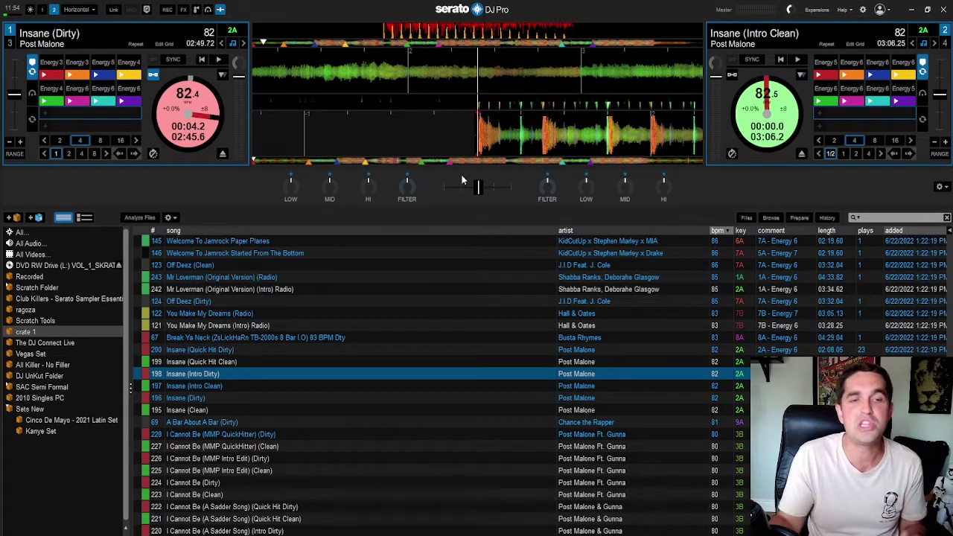
Load I Cannot Be (MMP Intro Edit) (Dirty) onto deck 2 and I Cannot Be (A Sadder Song) (Intro Dirty) onto deck 1
click(247, 446)
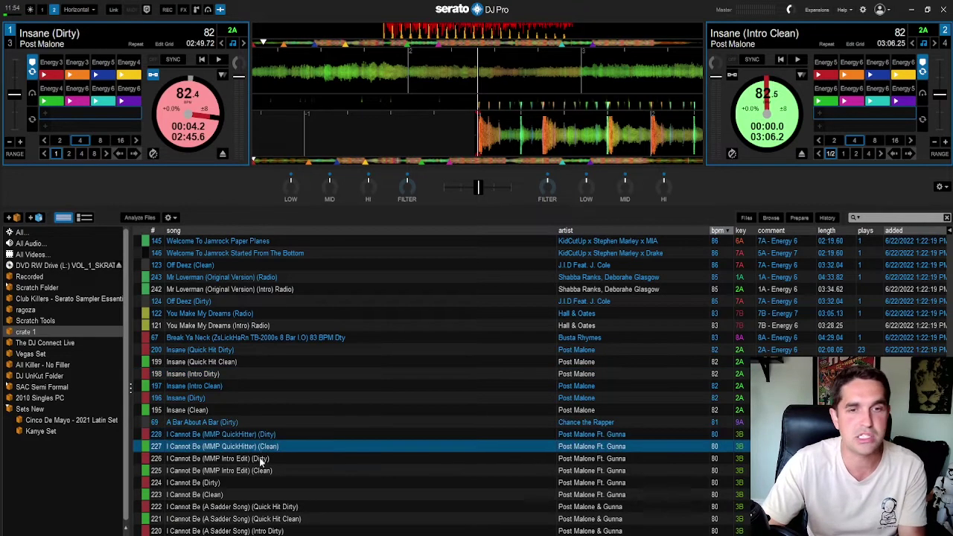
click(262, 458)
key(shift+Right)
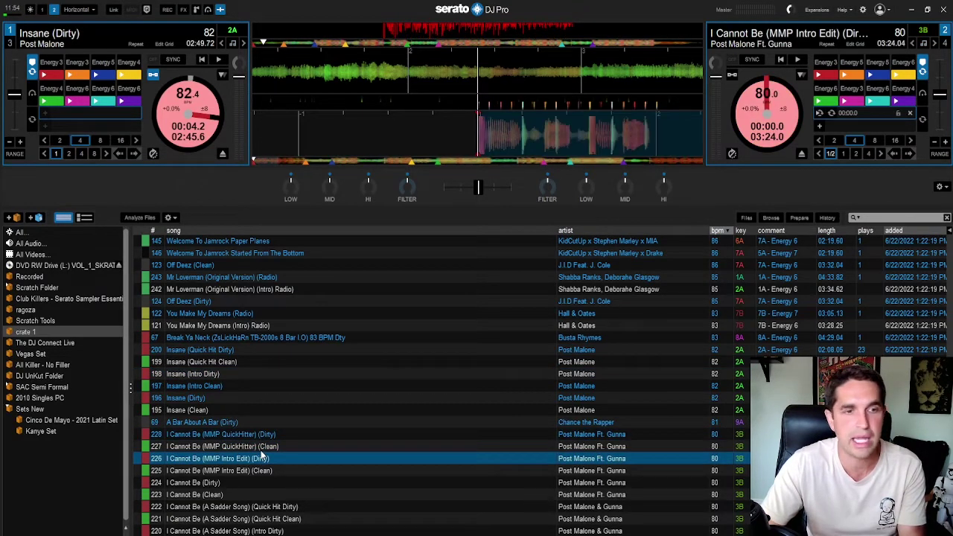
scroll(261, 453, down, 3)
click(267, 437)
key(shift+Left)
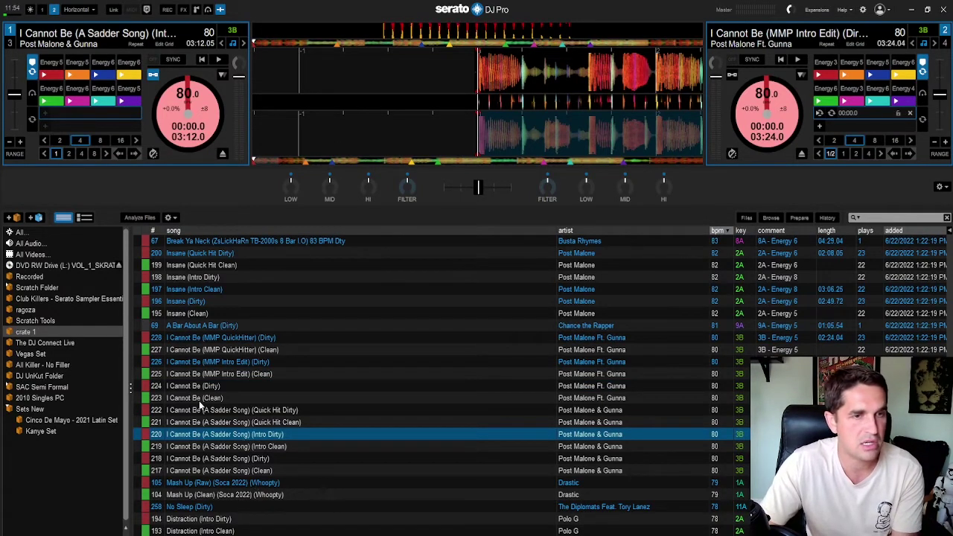
Browse crate 1 for other tracks and select Wiggle Wiggle Wobble (Club Killers TikTok Dance Intro) Dirty CK Cut
click(286, 362)
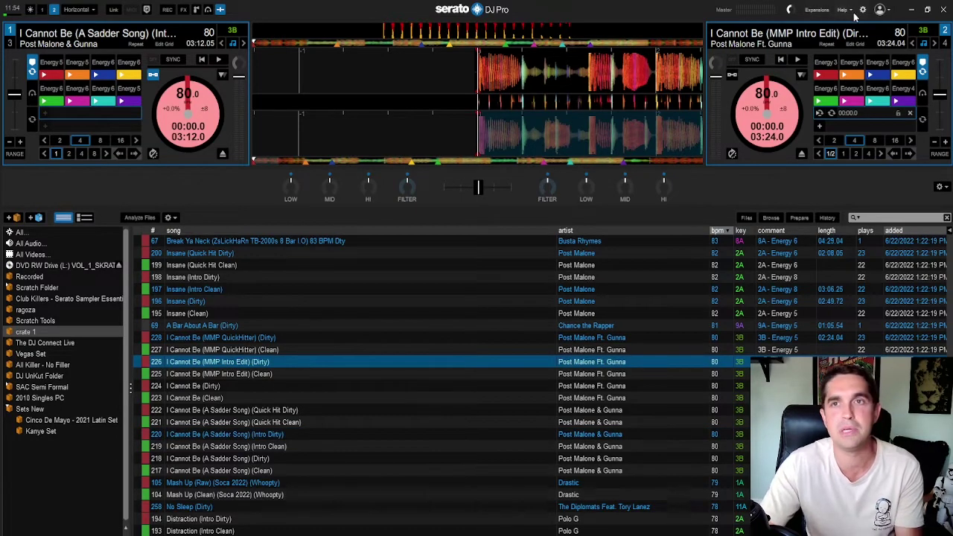
scroll(401, 396, up, 2)
scroll(385, 405, up, 4)
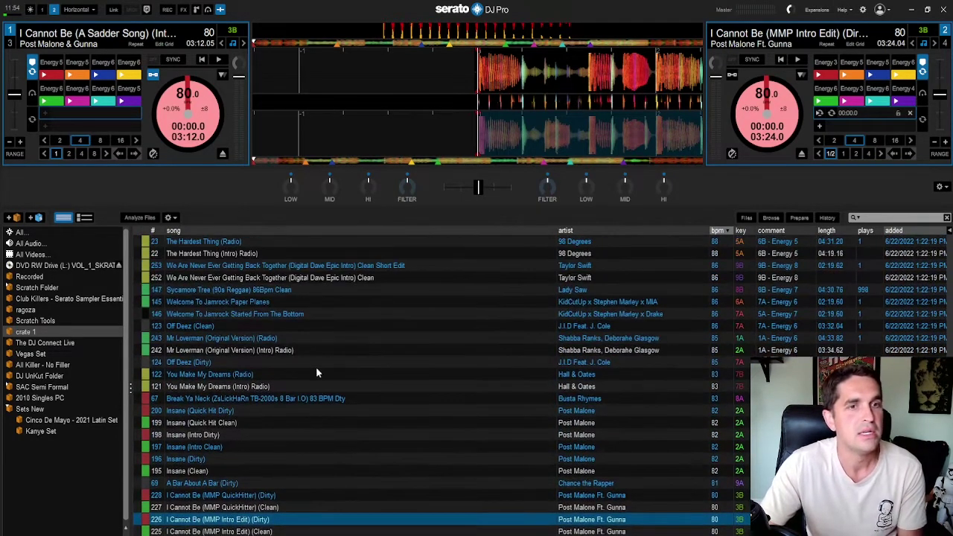
click(266, 341)
scroll(294, 307, up, 6)
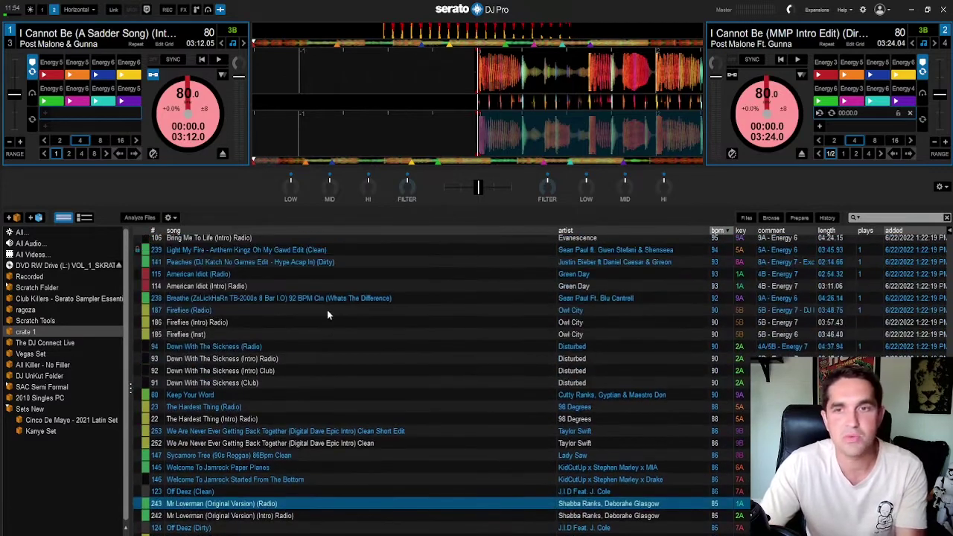
scroll(269, 269, up, 5)
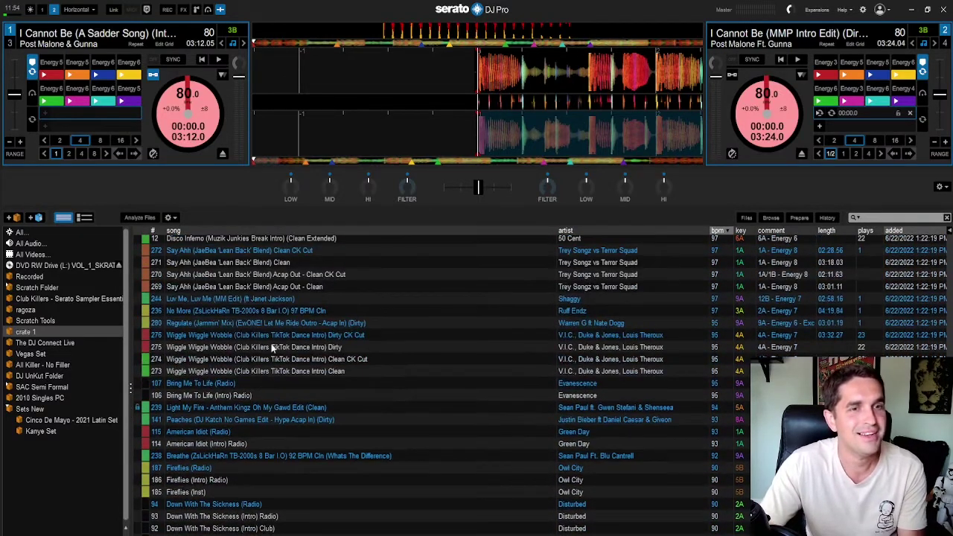
click(270, 337)
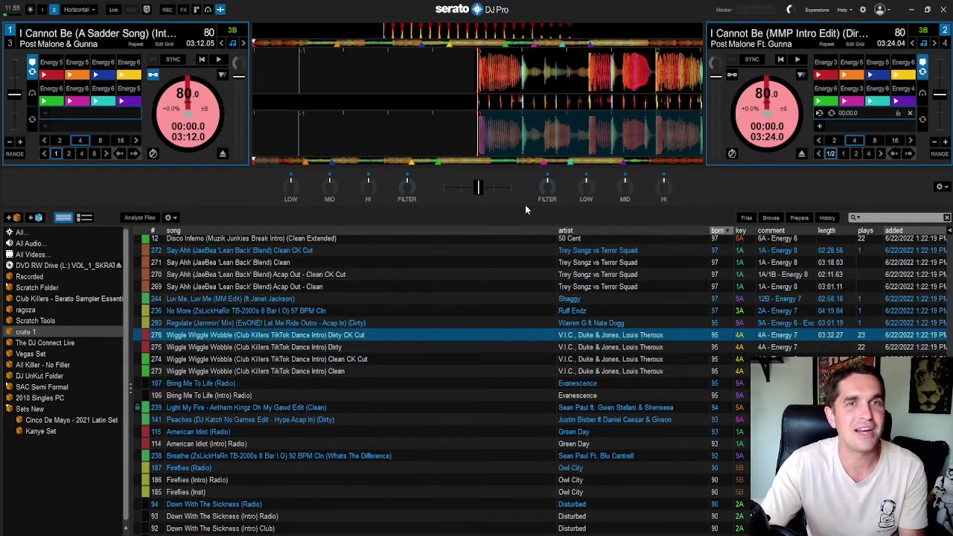
key(alt+Tab)
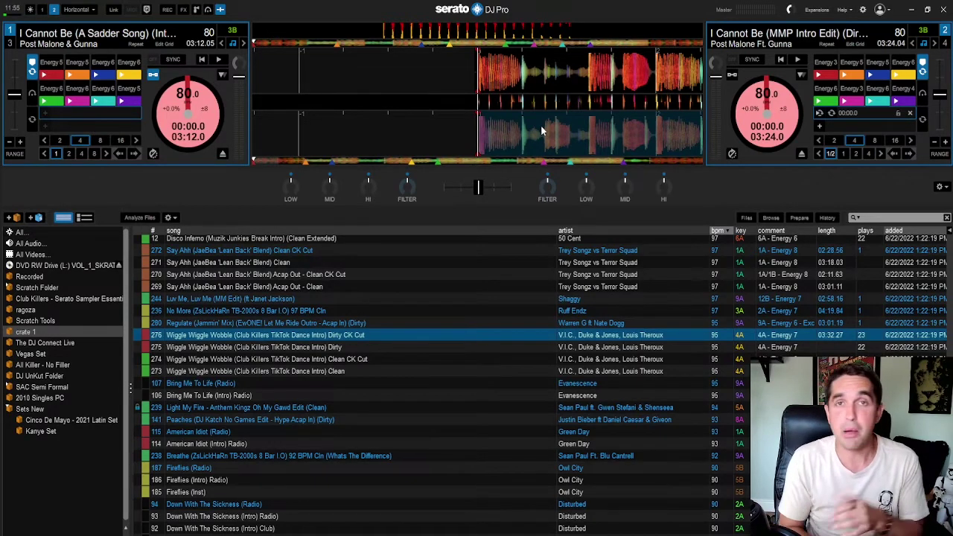
Play the loaded I Cannot Be tracks, returning deck 1 to its start and restarting it over deck 2
key(space)
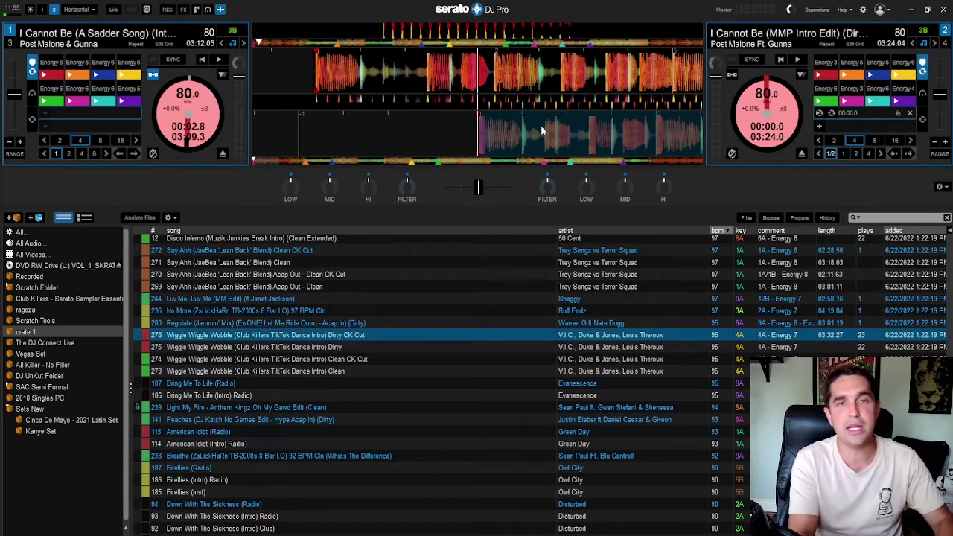
key(s)
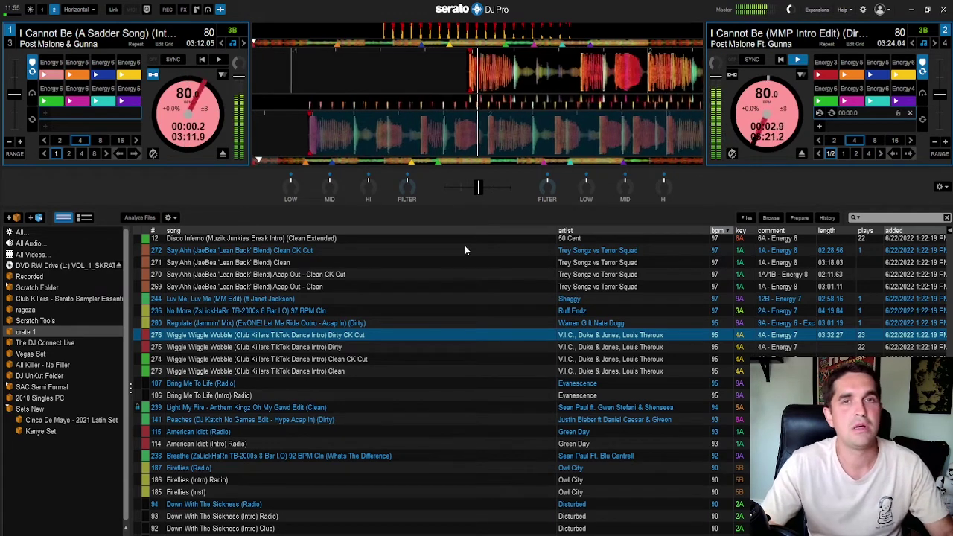
key(q)
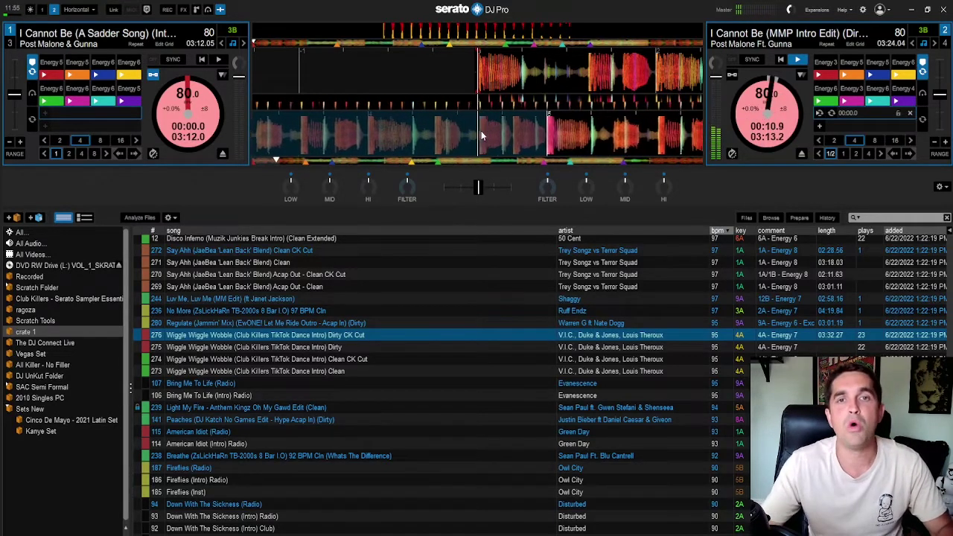
key(w)
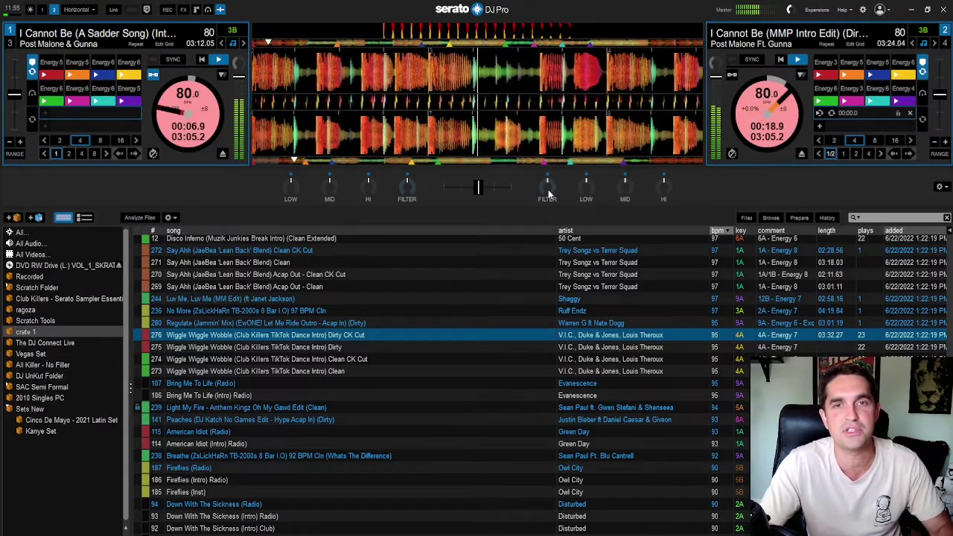
Sweep deck 2's filter during the mix and stop both decks, ending with Regulate (Jammin' Mix) selected in crate 1
drag(547, 177, 440, 149)
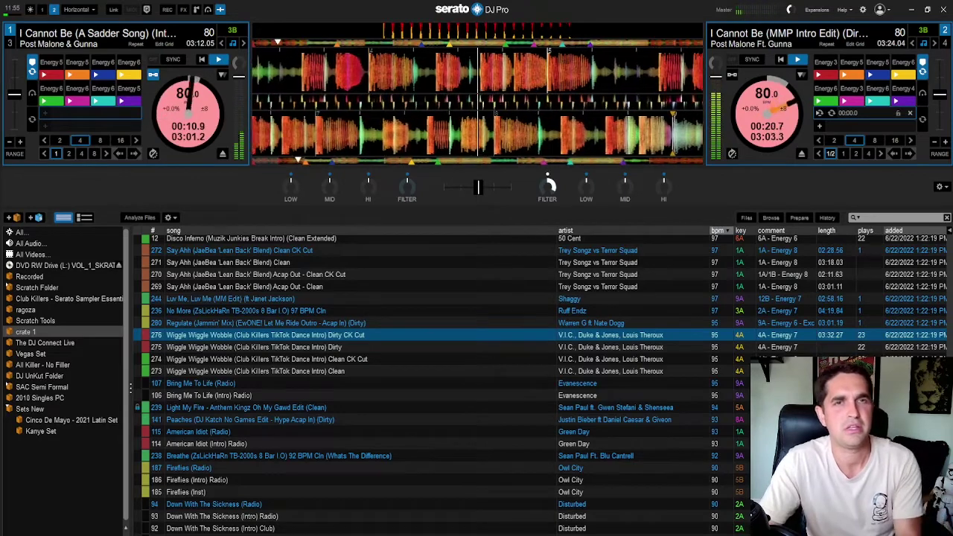
click(793, 118)
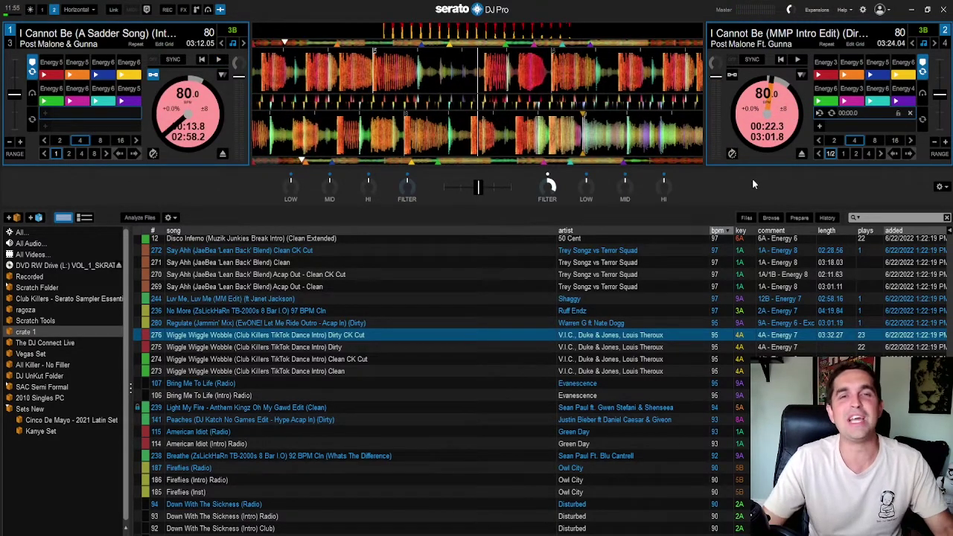
click(471, 320)
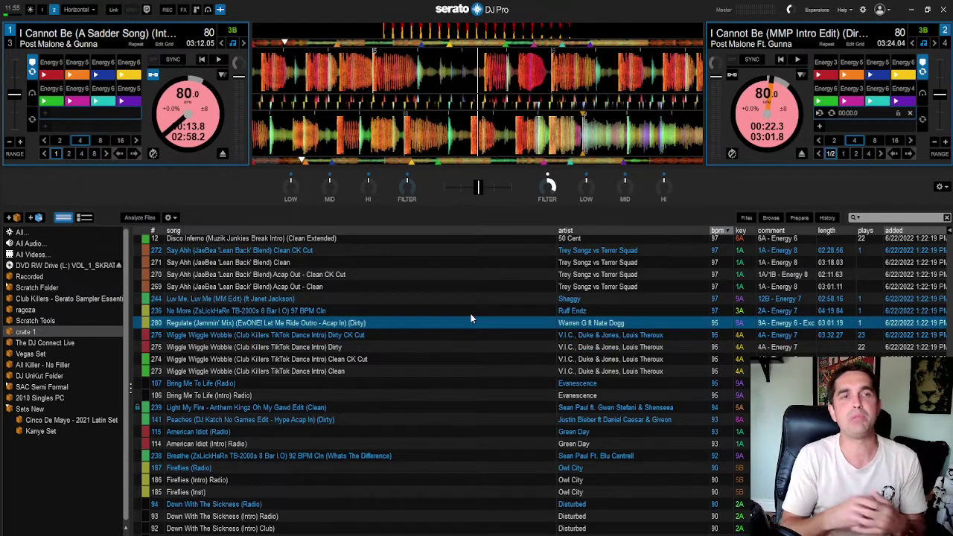
Hide and redisplay the on-screen mixer section to compare the layouts, leaving it shown
click(220, 9)
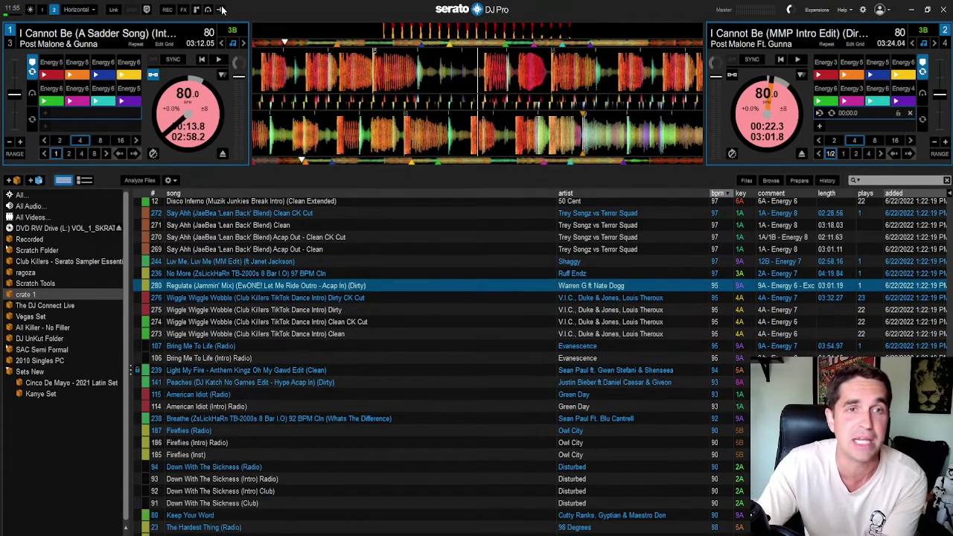
click(221, 9)
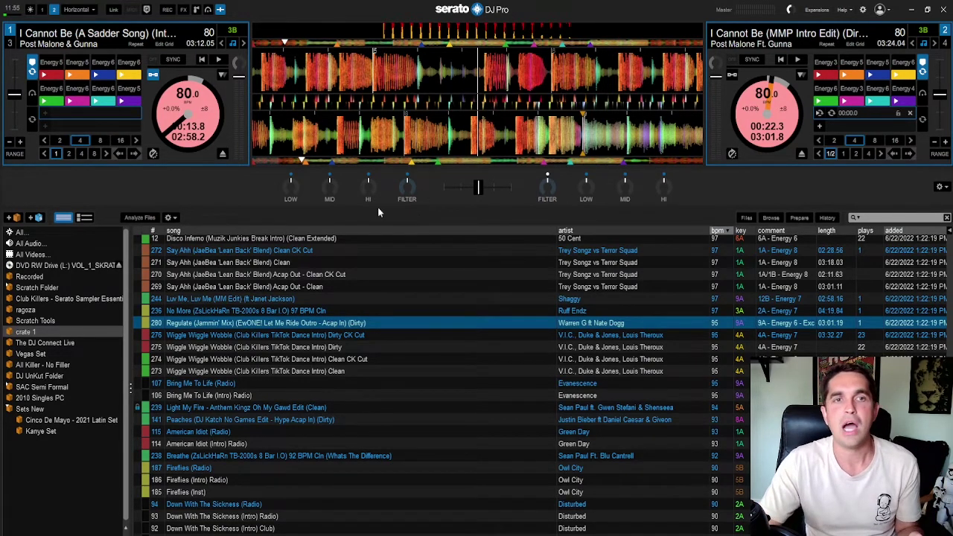
click(220, 10)
click(221, 10)
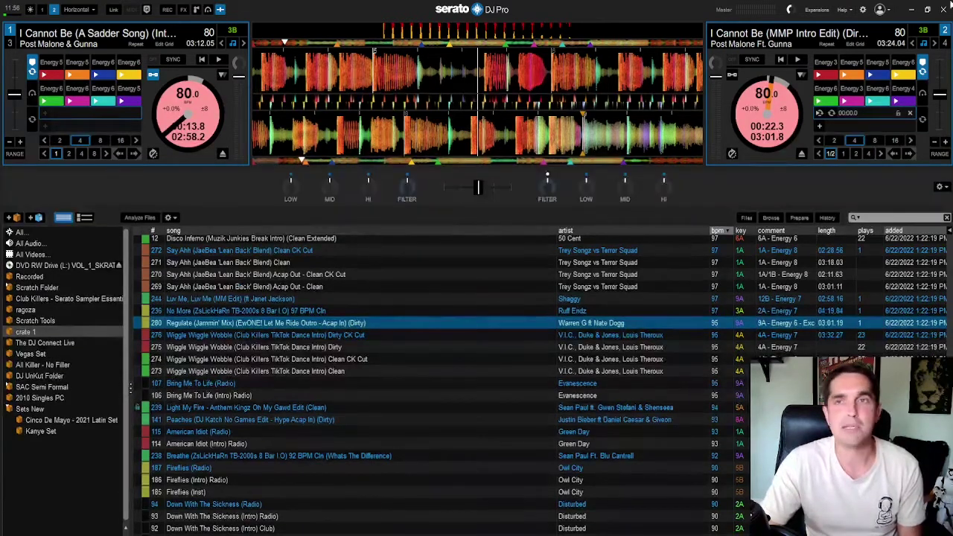
Open the Expansion Packs settings and enable Serato Video to view its options, then disable it again
click(863, 9)
click(555, 30)
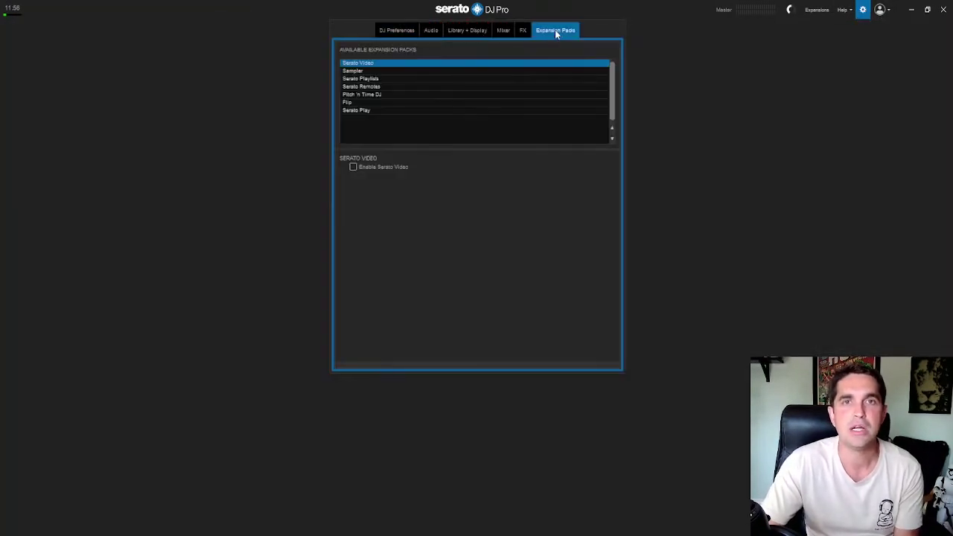
click(372, 70)
click(372, 64)
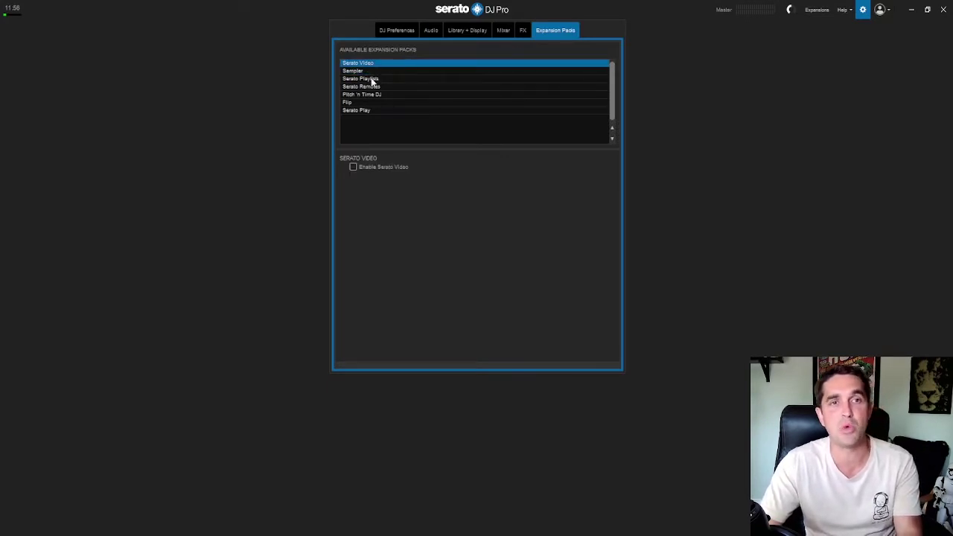
click(353, 168)
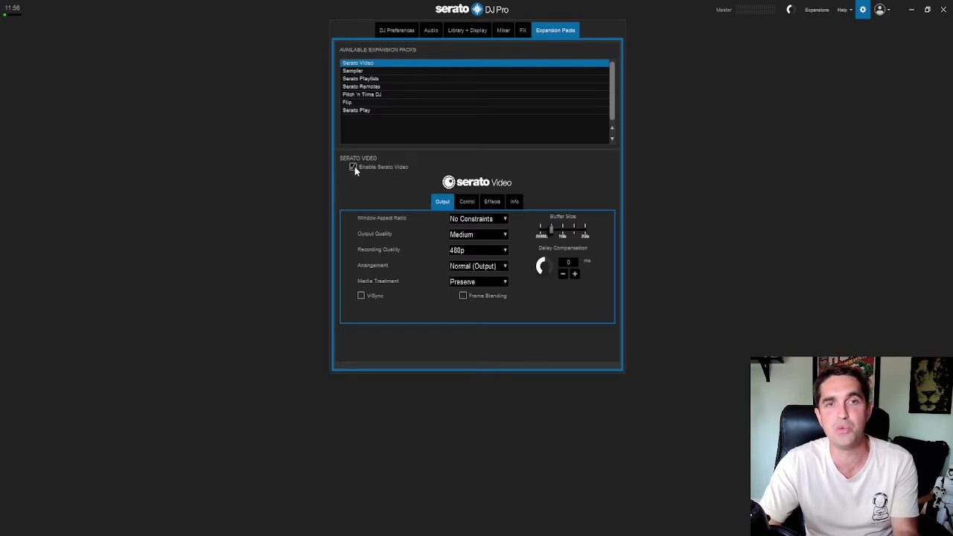
click(354, 168)
Review the Sampler and Serato Playlists expansion options, leaving Live Playlists disabled
click(357, 70)
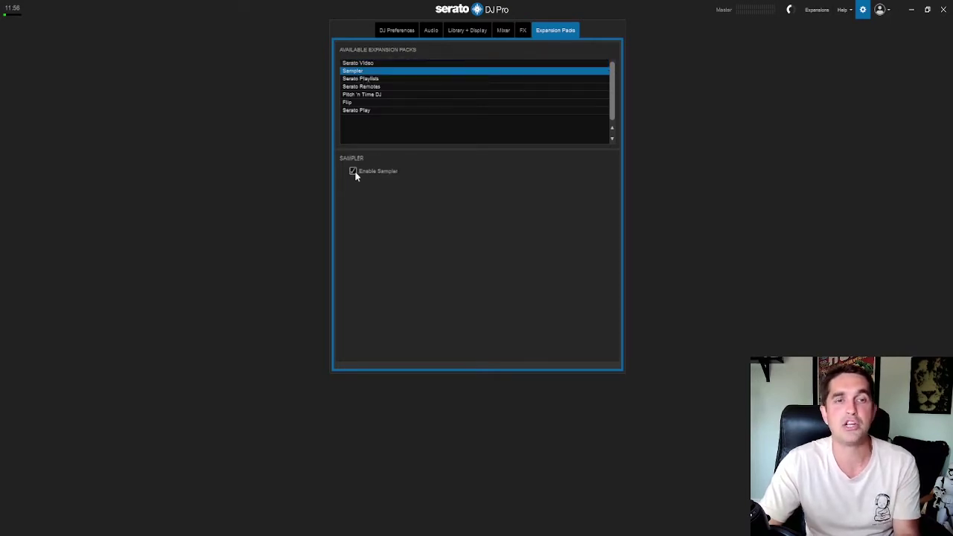
click(361, 79)
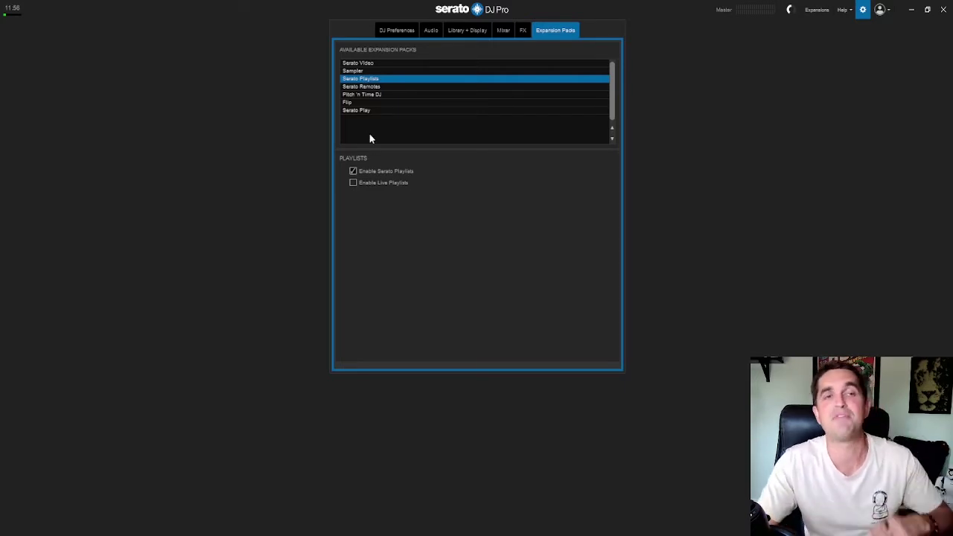
click(354, 183)
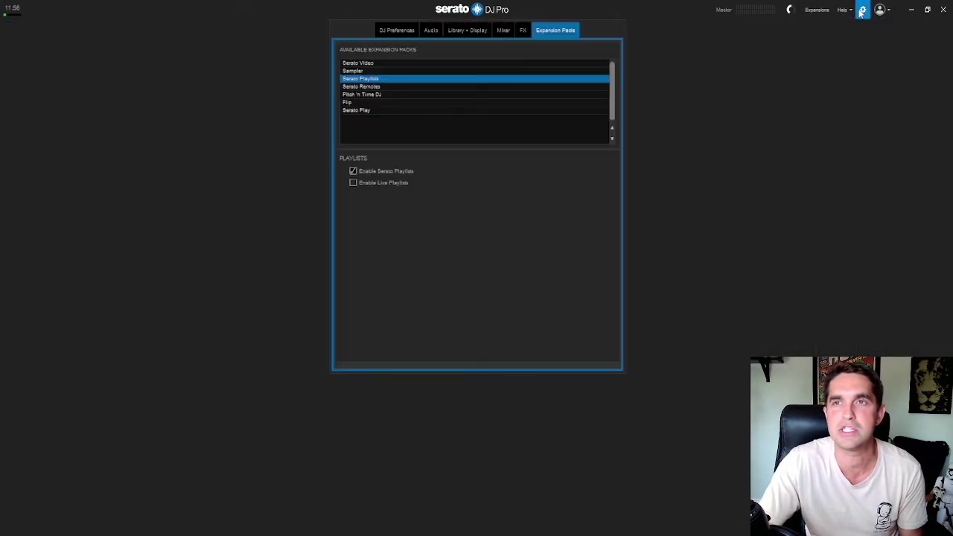
click(842, 9)
click(819, 23)
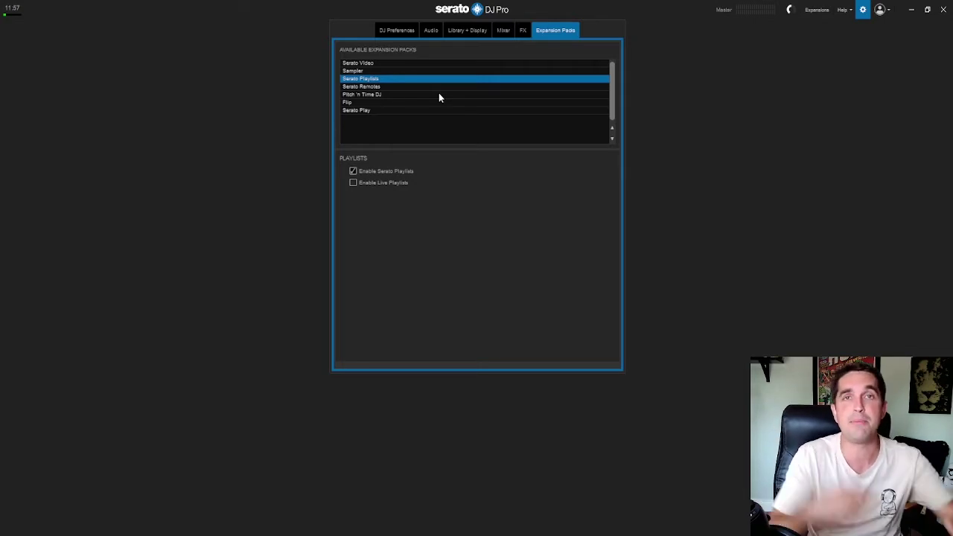
Examine the active SoundSwitch entry under Serato Remotes and the Pitch 'n Time DJ expansion option
click(383, 87)
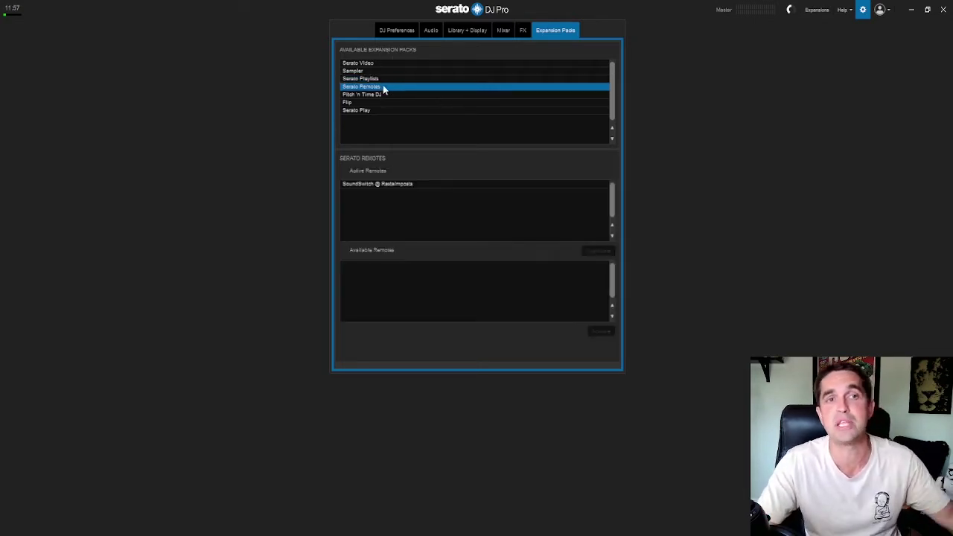
click(374, 186)
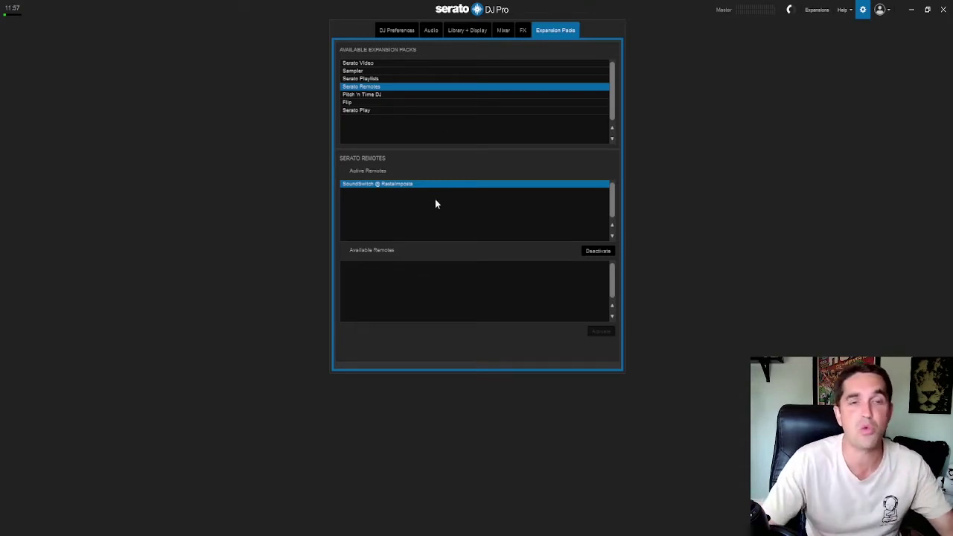
click(374, 98)
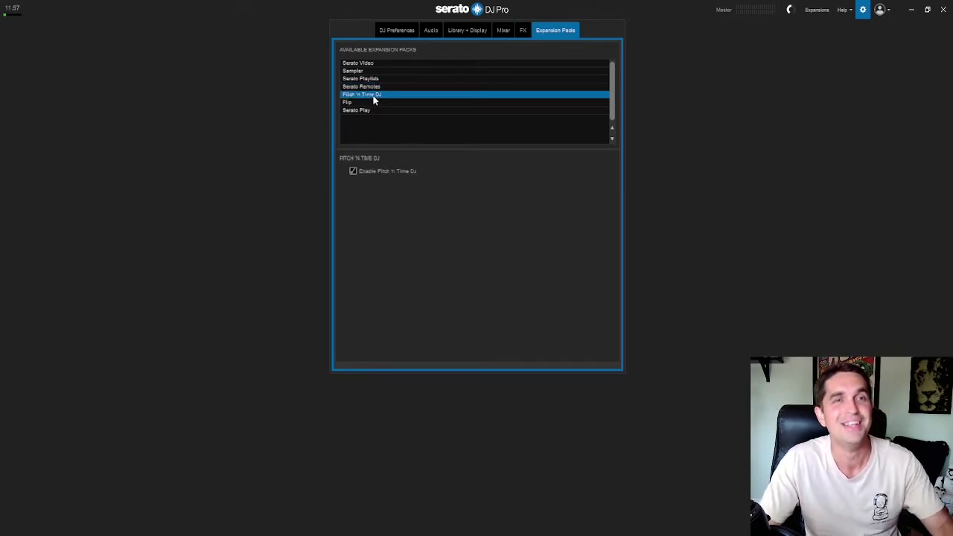
click(374, 89)
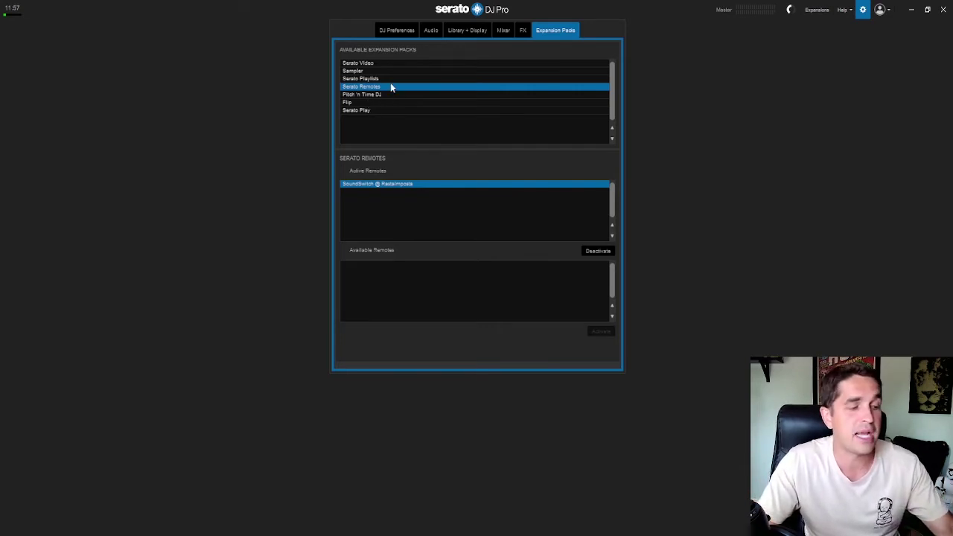
click(365, 95)
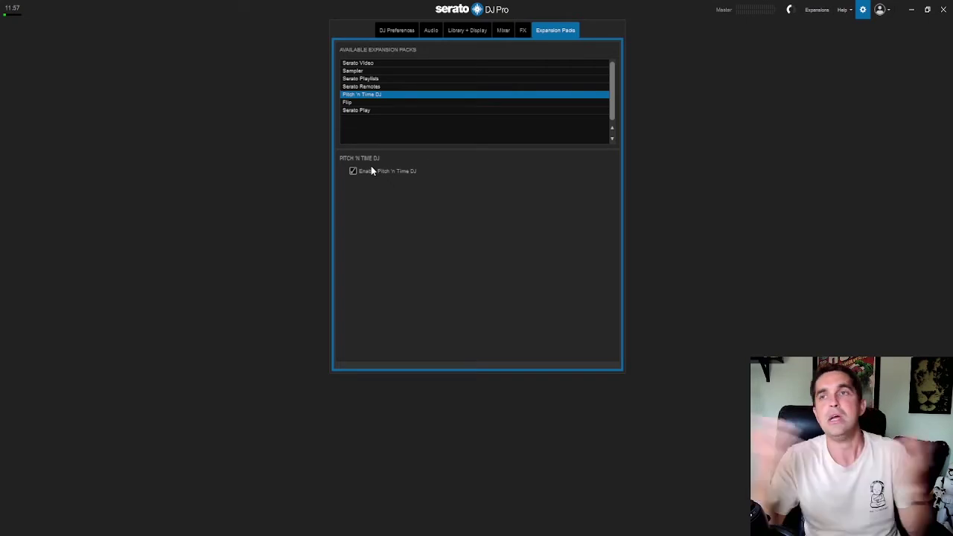
key(alt+Tab)
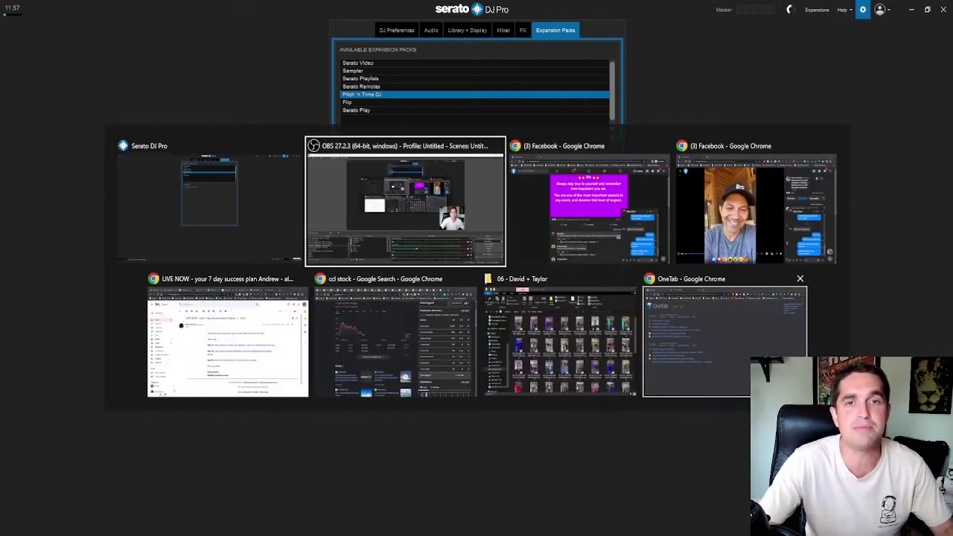
key(alt+Tab)
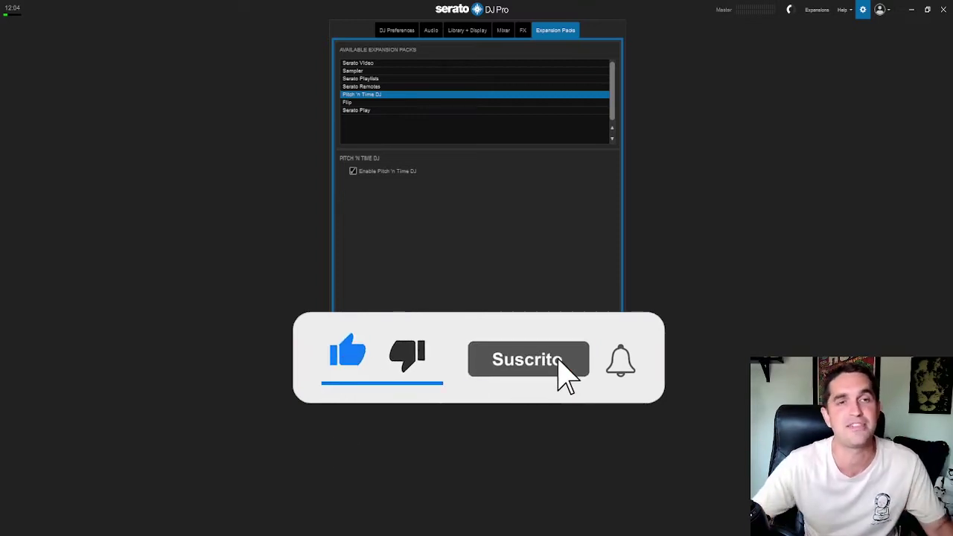
Review the Flip and Serato Play expansion options, then close the settings
click(363, 102)
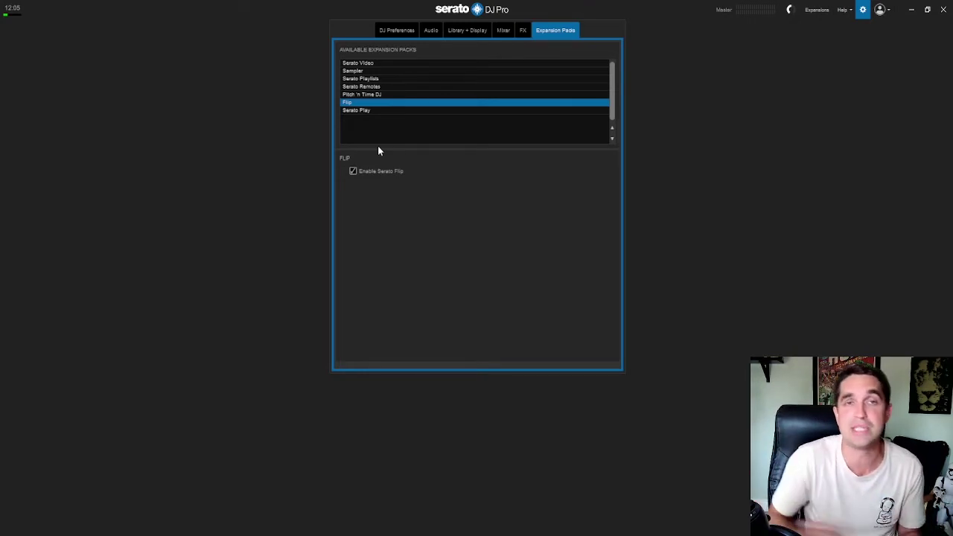
click(355, 110)
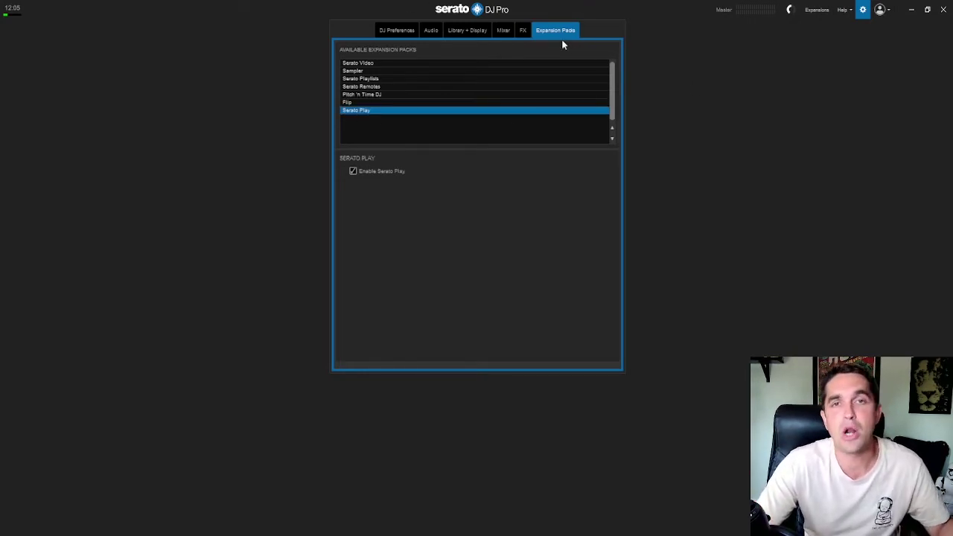
click(862, 9)
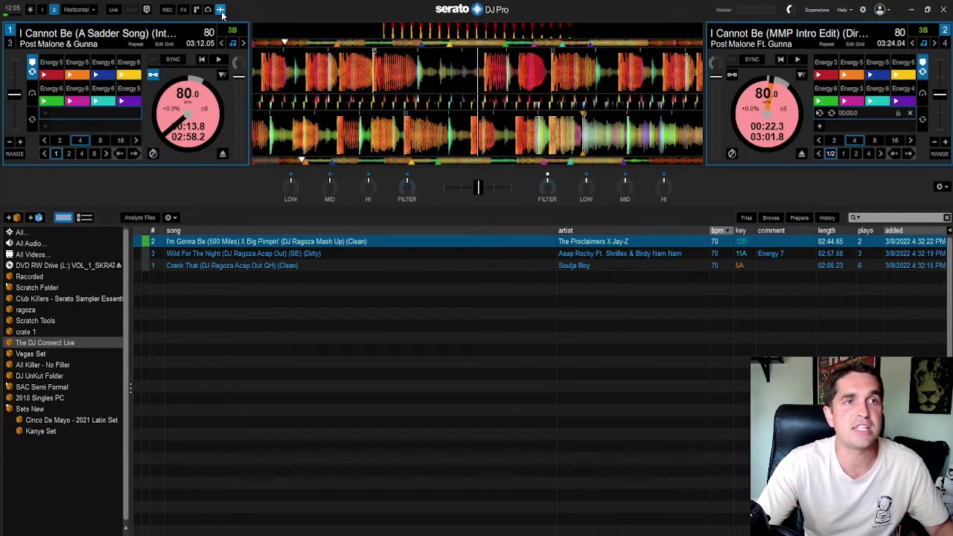
Toggle the on-screen mixer section's display and leave it hidden
click(220, 9)
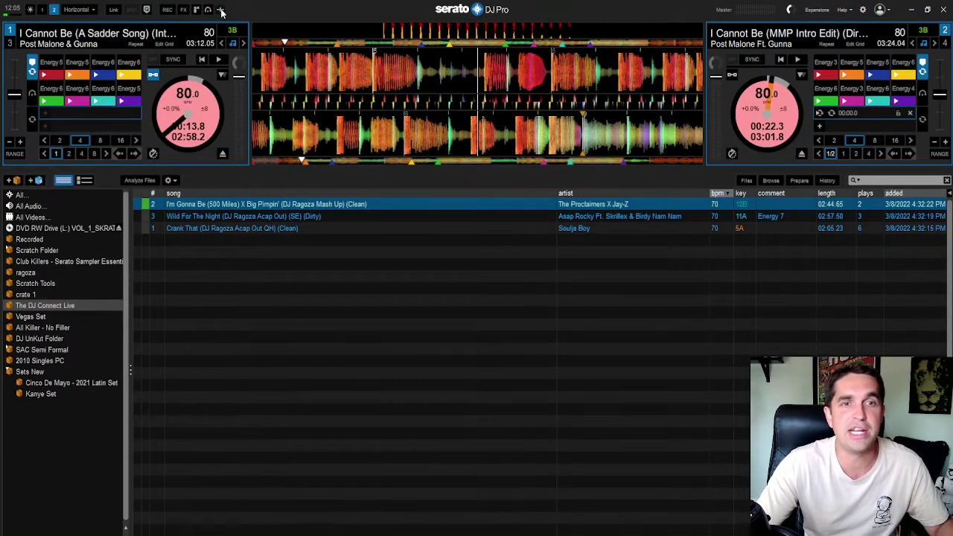
click(220, 10)
click(220, 10)
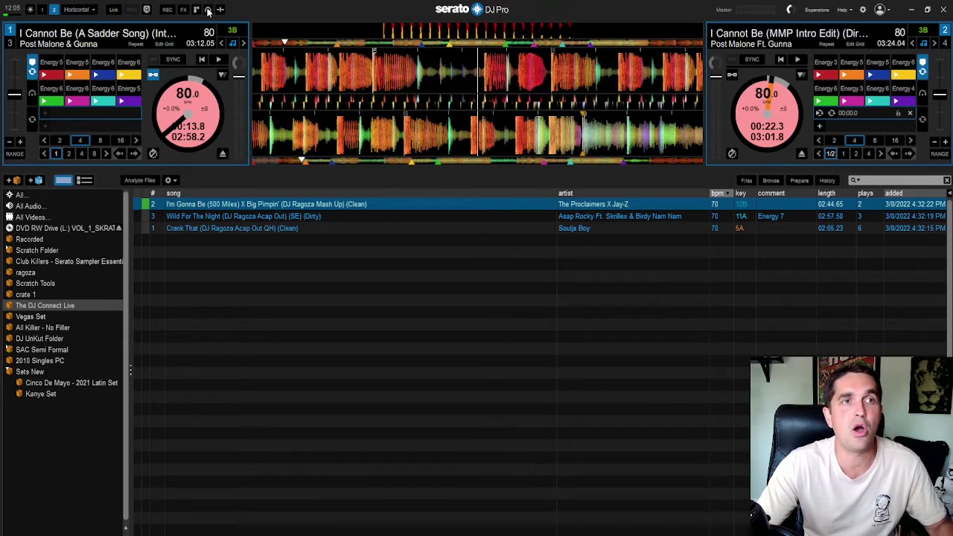
Toggle the display's day mode on and off, ending on the dark view
click(30, 10)
click(30, 9)
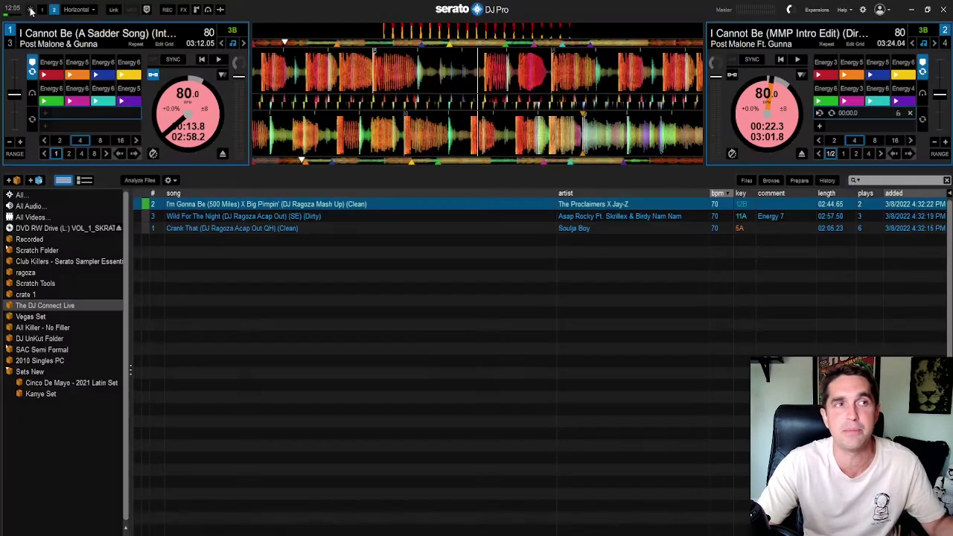
click(31, 9)
click(30, 10)
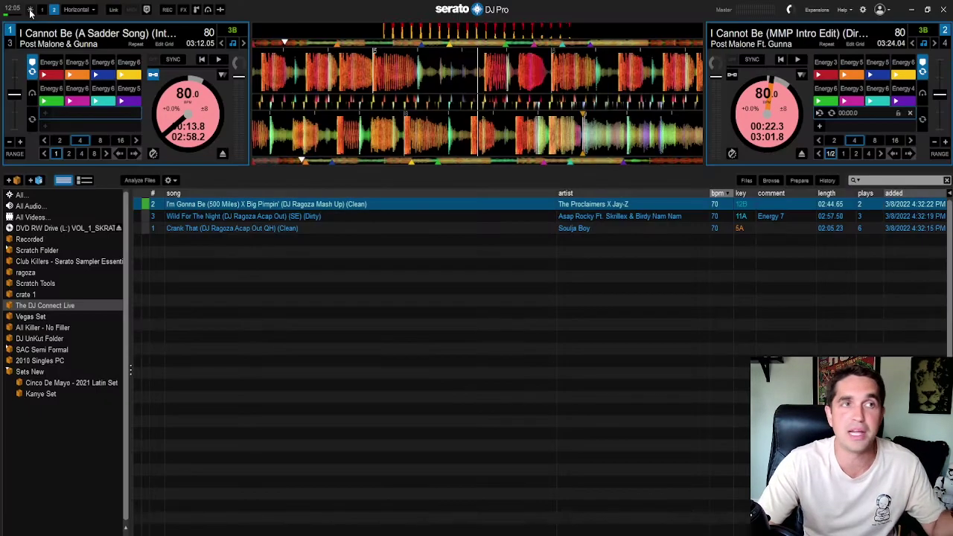
click(30, 10)
click(30, 9)
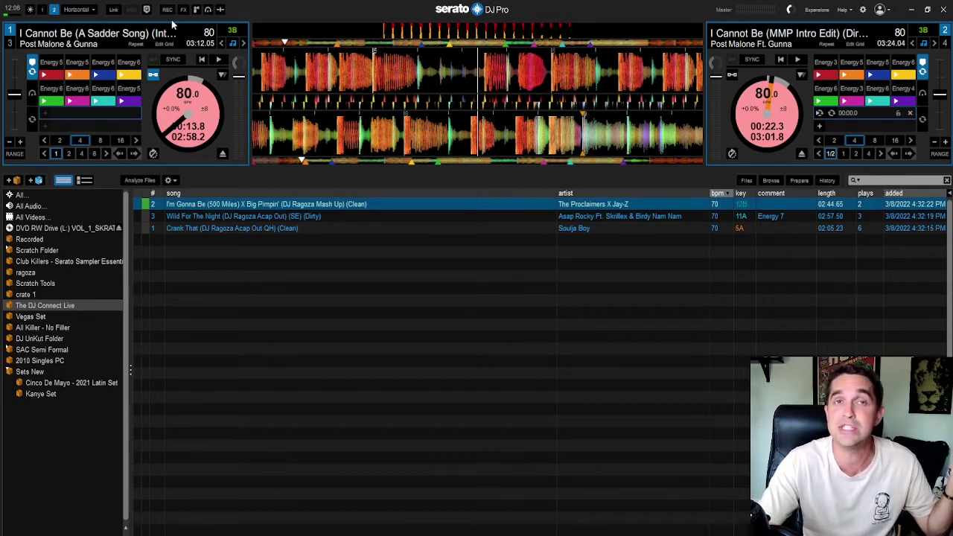
Show the recording section and check its source selection, keeping Mix as the source
click(167, 10)
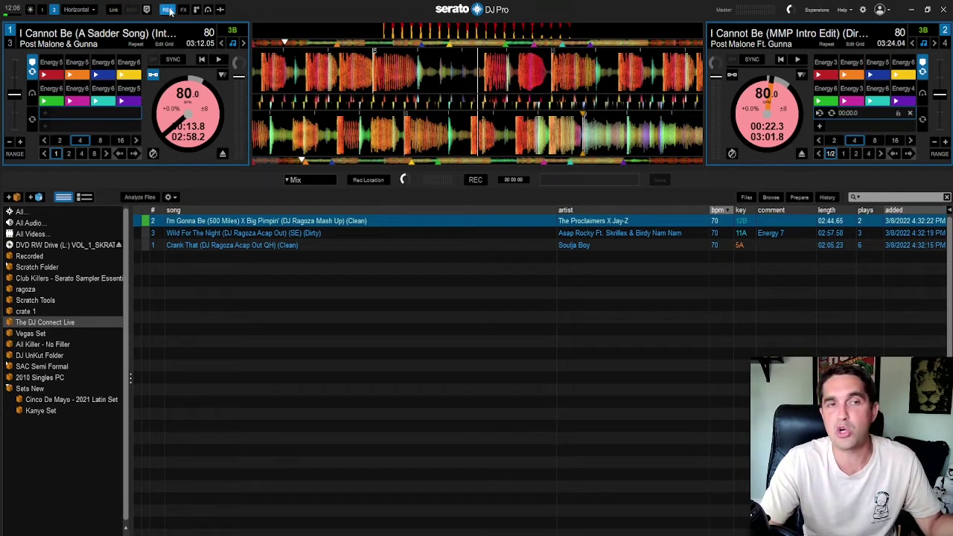
click(168, 10)
click(168, 10)
click(169, 10)
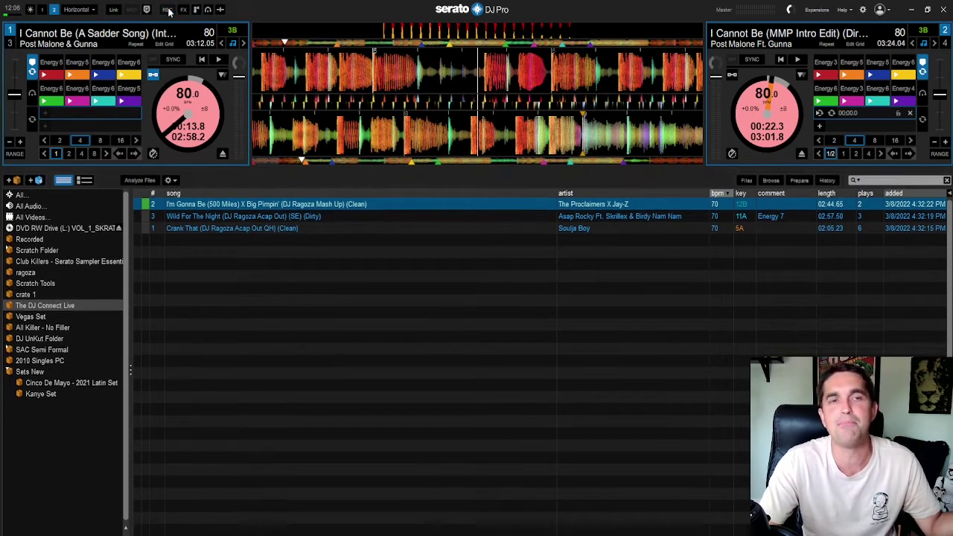
click(168, 10)
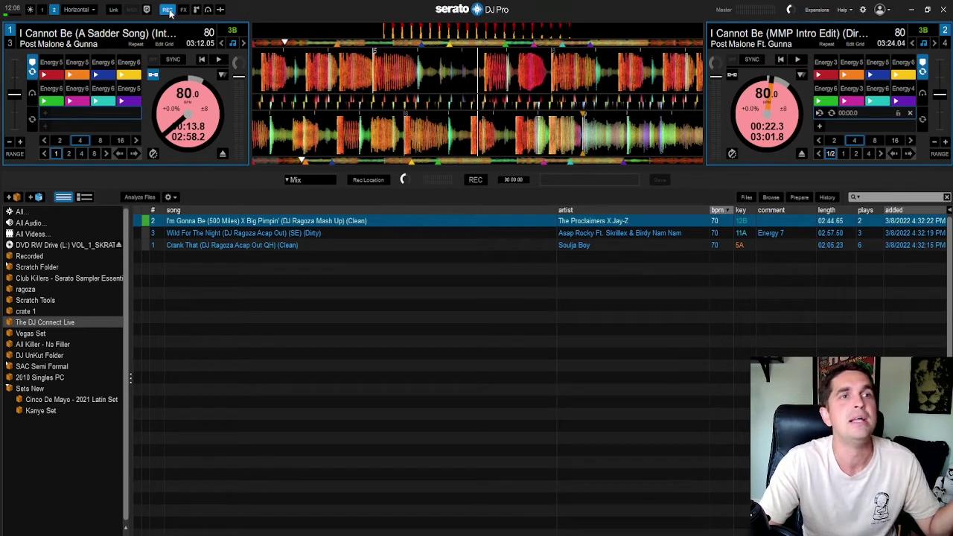
double_click(169, 9)
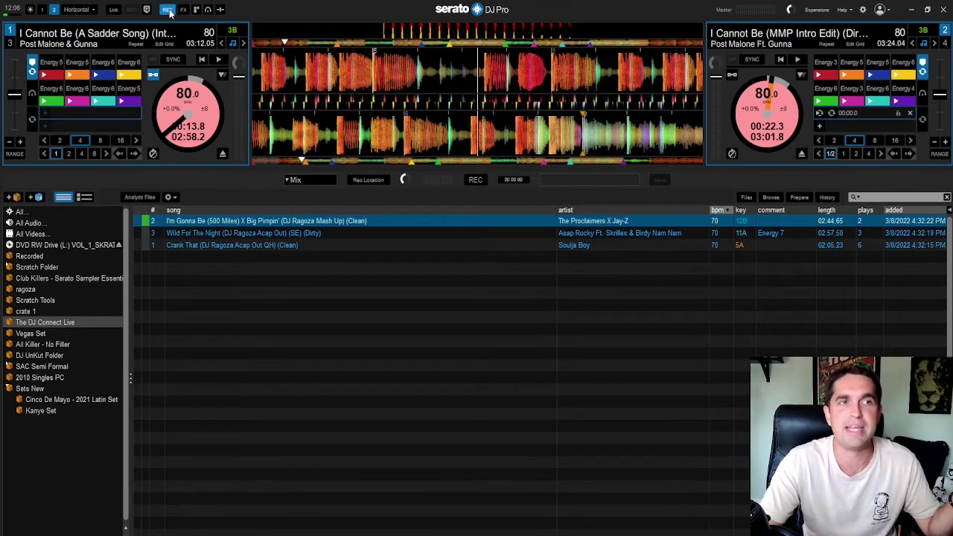
click(311, 181)
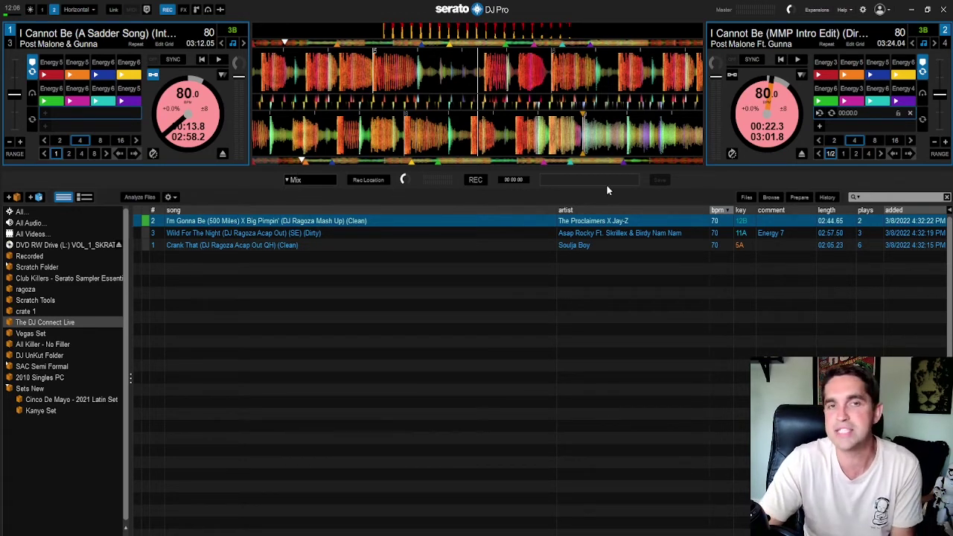
Show the sampler and FX sections and hide the recording section
click(196, 9)
click(183, 9)
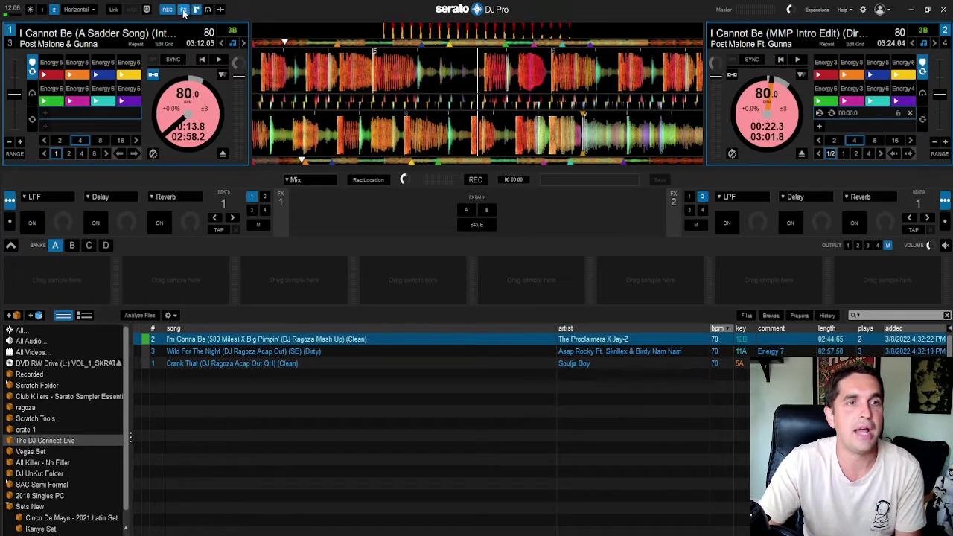
click(168, 9)
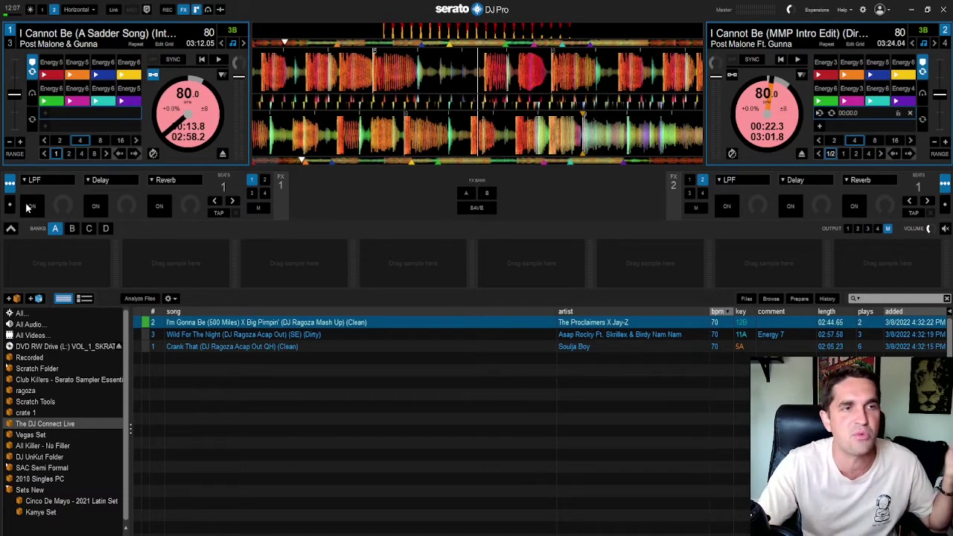
Hide the FX and sampler sections so only the decks and library remain on display
click(184, 9)
click(196, 9)
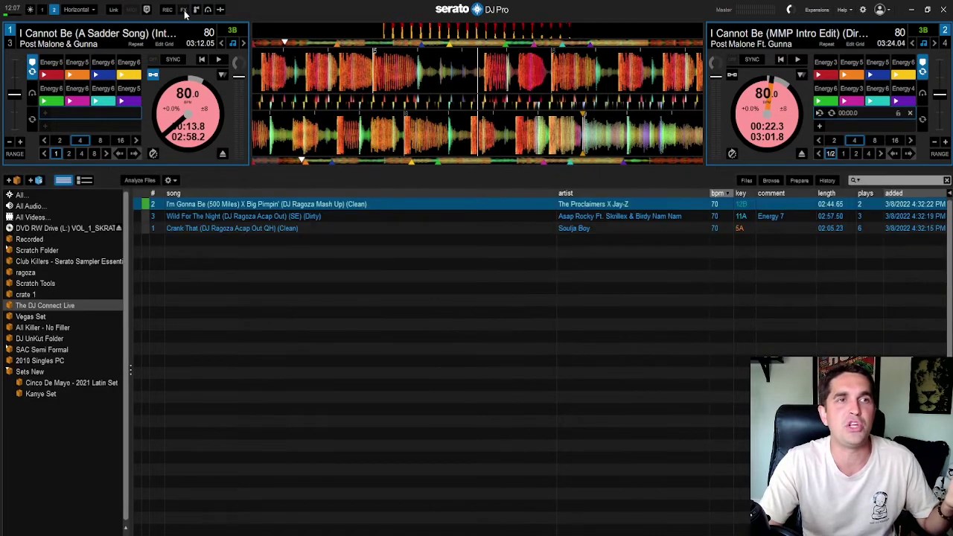
click(184, 10)
click(184, 10)
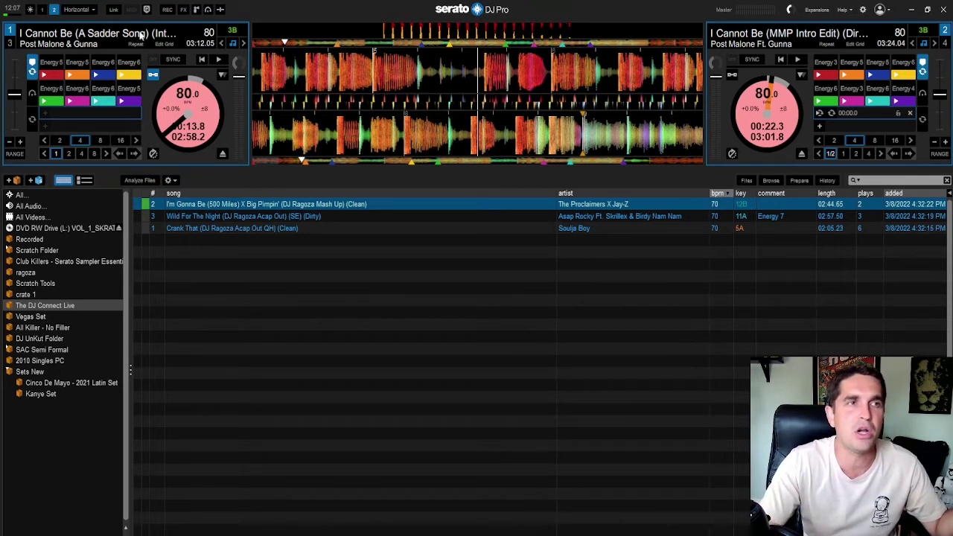
Show the FX section and look through the effects offered for FX unit 1's second slot, keeping Delay
click(182, 10)
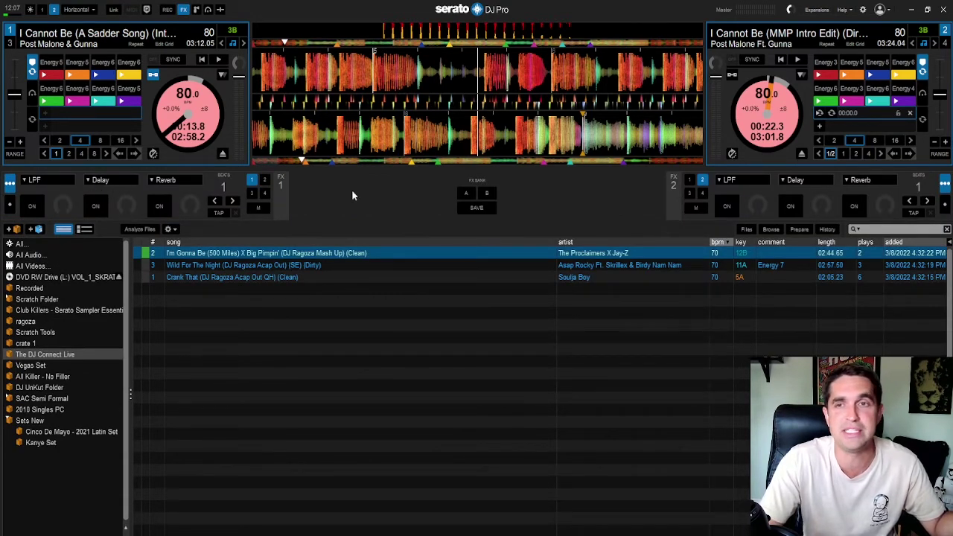
click(103, 188)
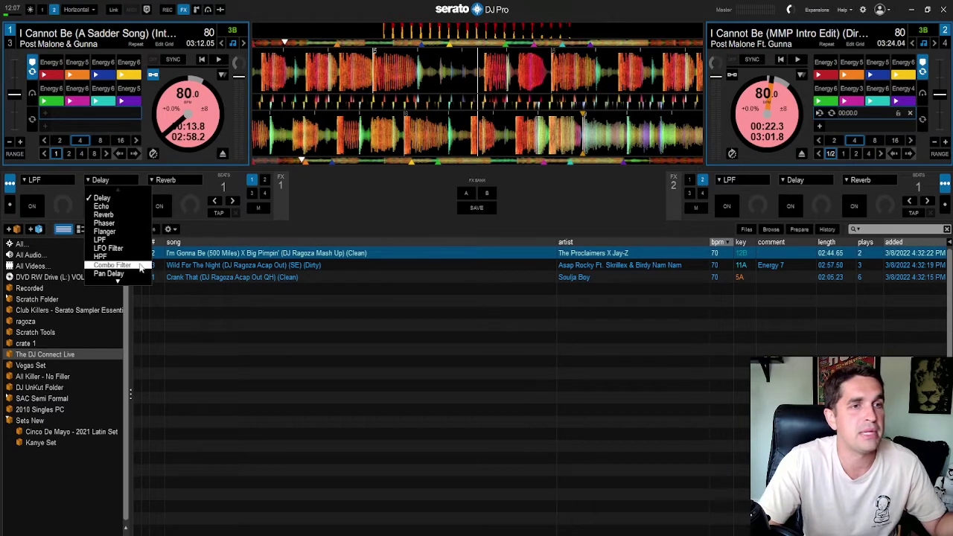
scroll(96, 249, down, 5)
scroll(104, 246, up, 5)
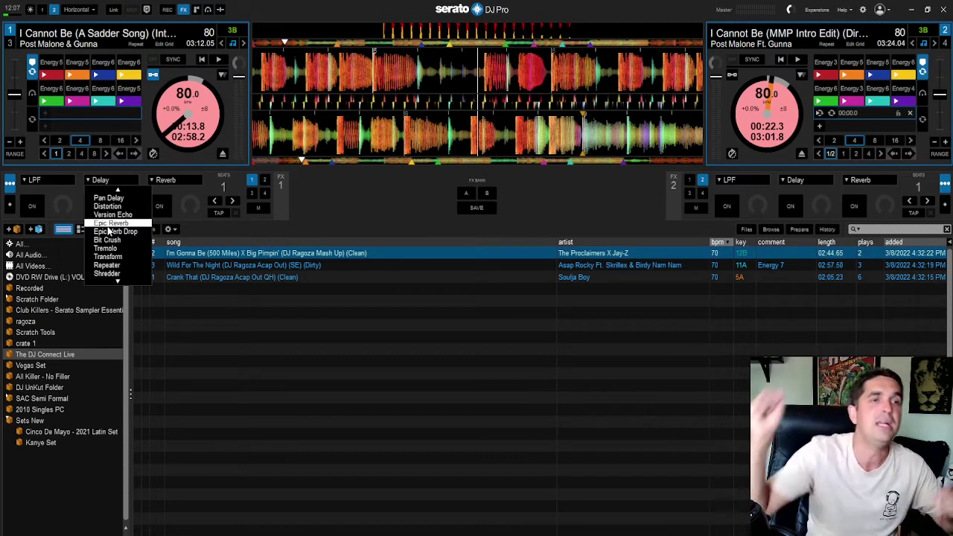
scroll(112, 231, up, 5)
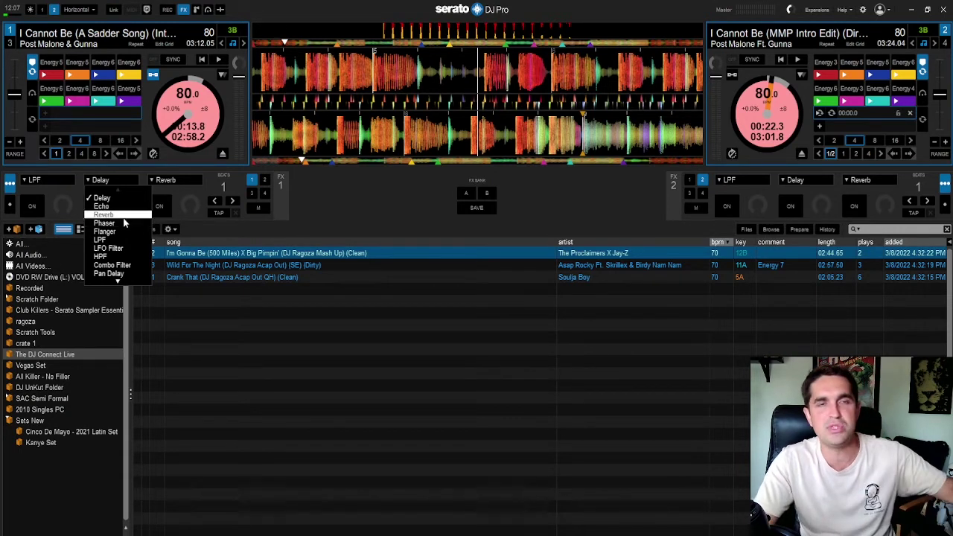
click(376, 211)
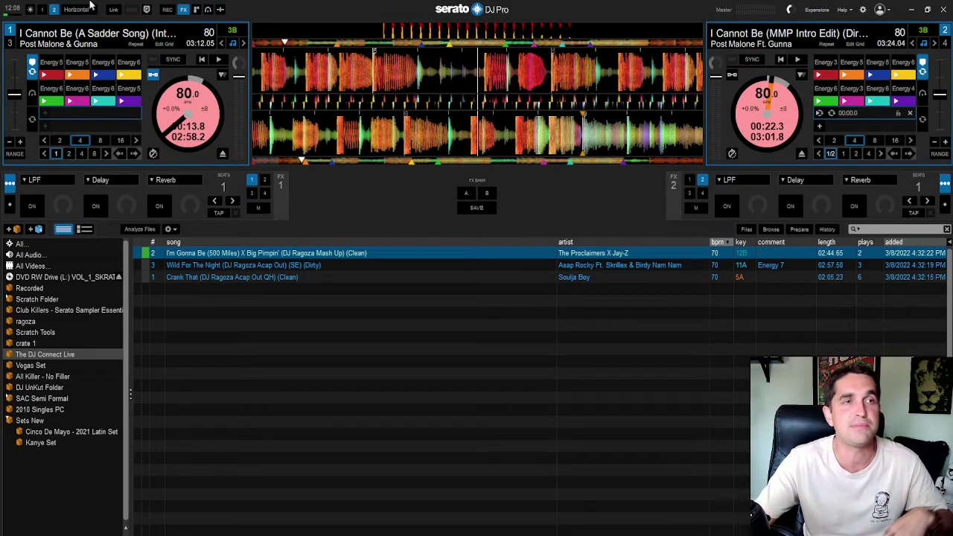
Show the sampler section and examine the contents of sample banks A, B, C and D
click(196, 9)
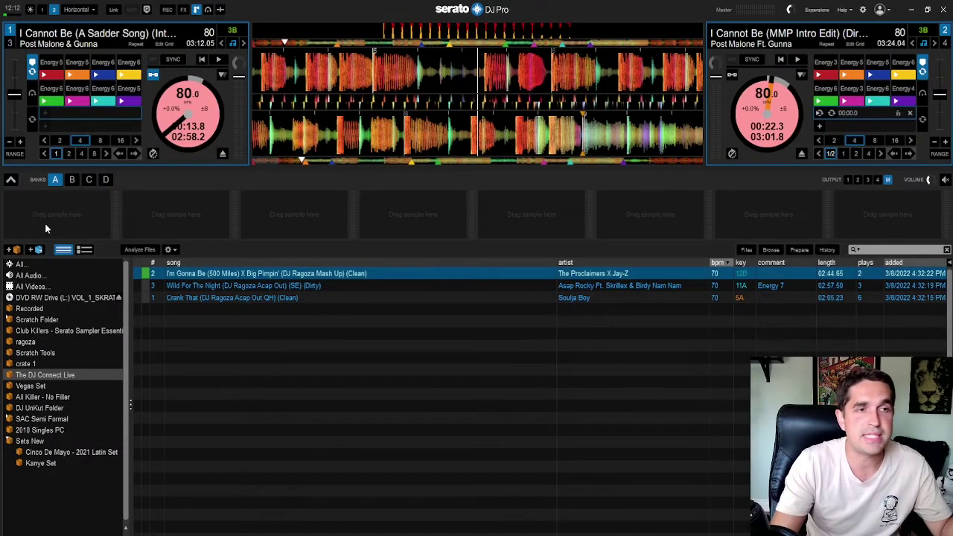
click(72, 180)
click(89, 179)
click(72, 180)
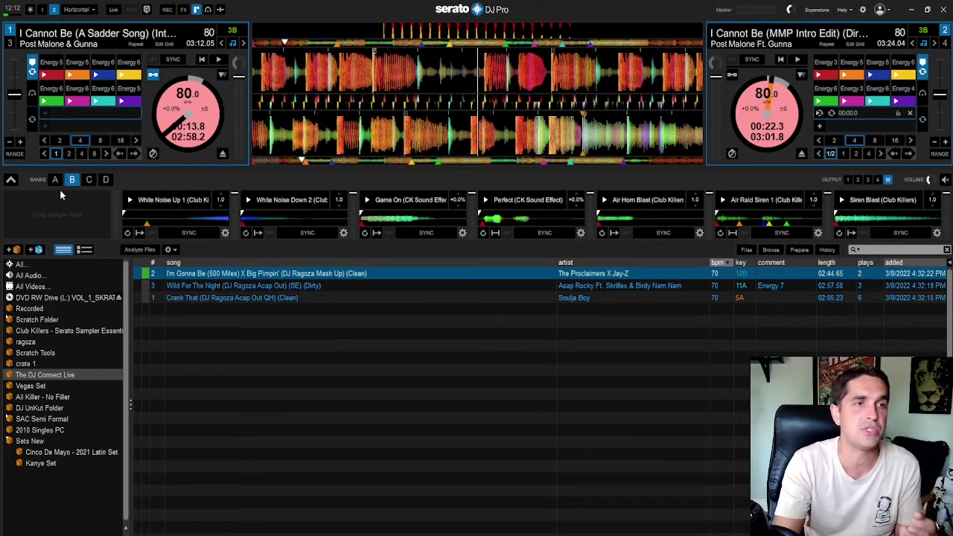
click(55, 180)
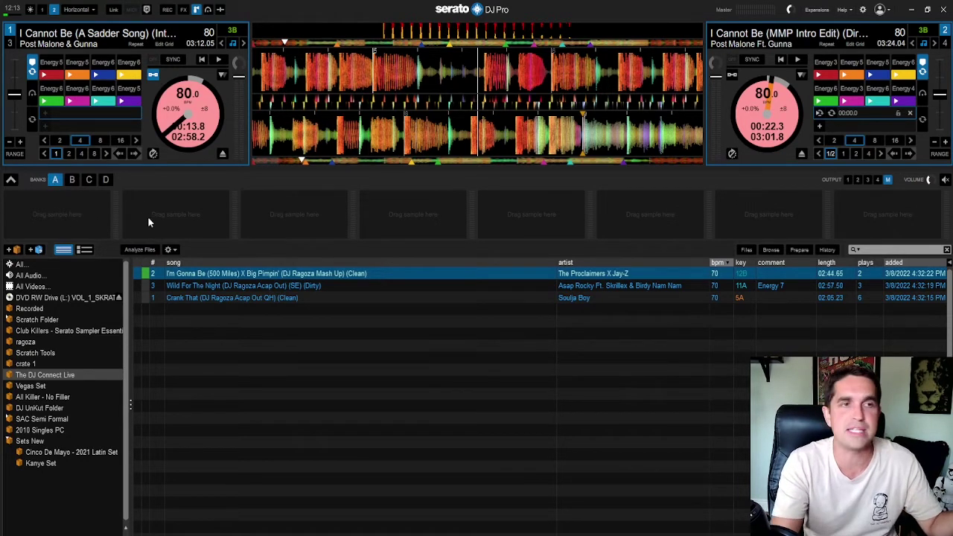
click(72, 179)
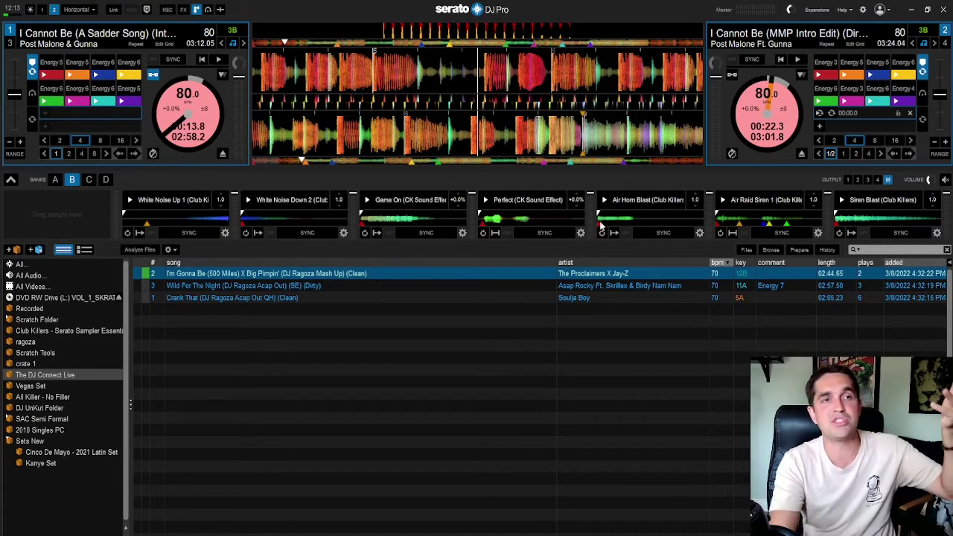
click(89, 180)
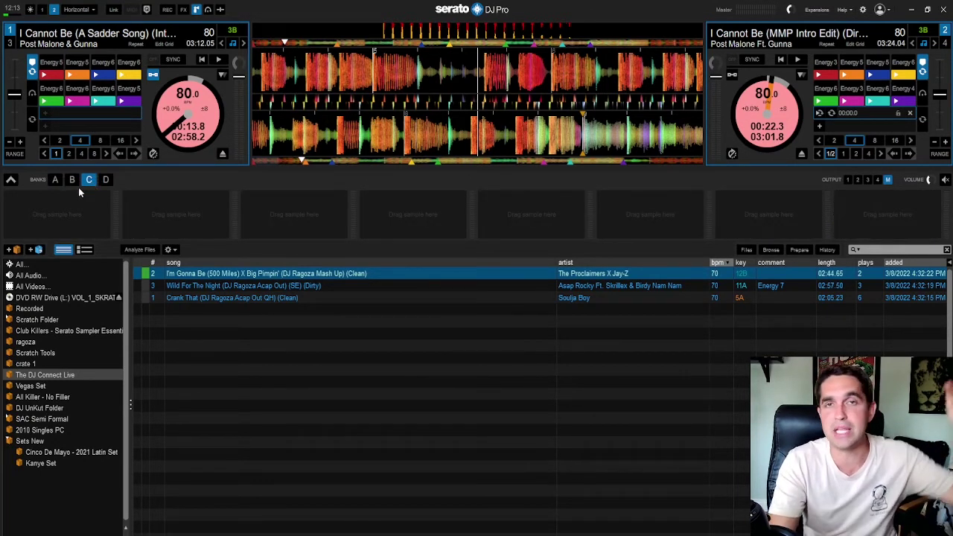
click(106, 181)
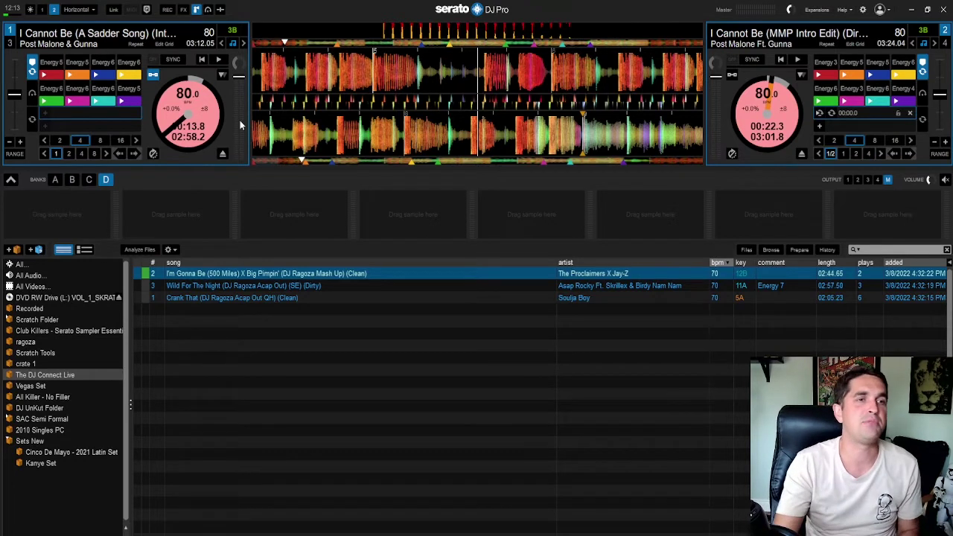
Switch the sampler to bank B and audition the Game On and Perfect sound effects
click(72, 179)
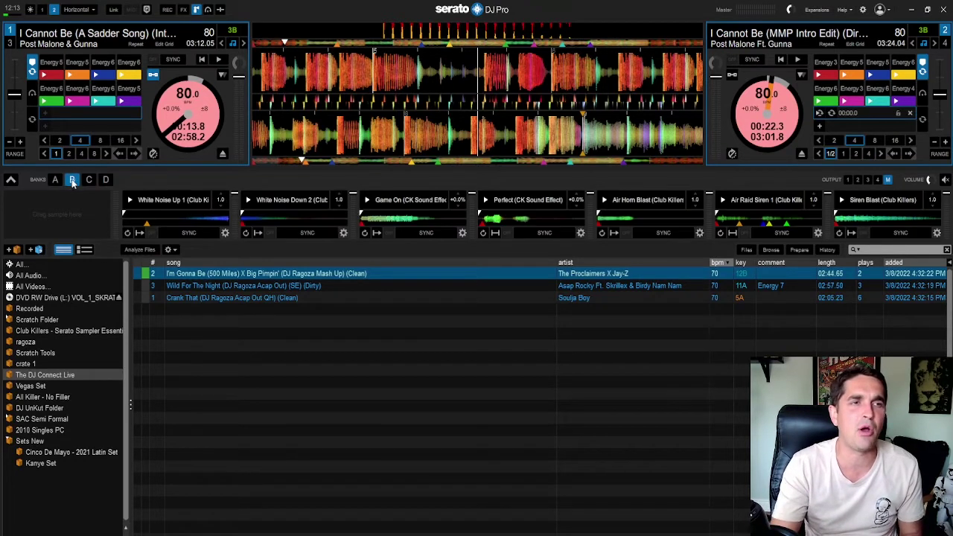
click(402, 210)
click(524, 202)
click(527, 200)
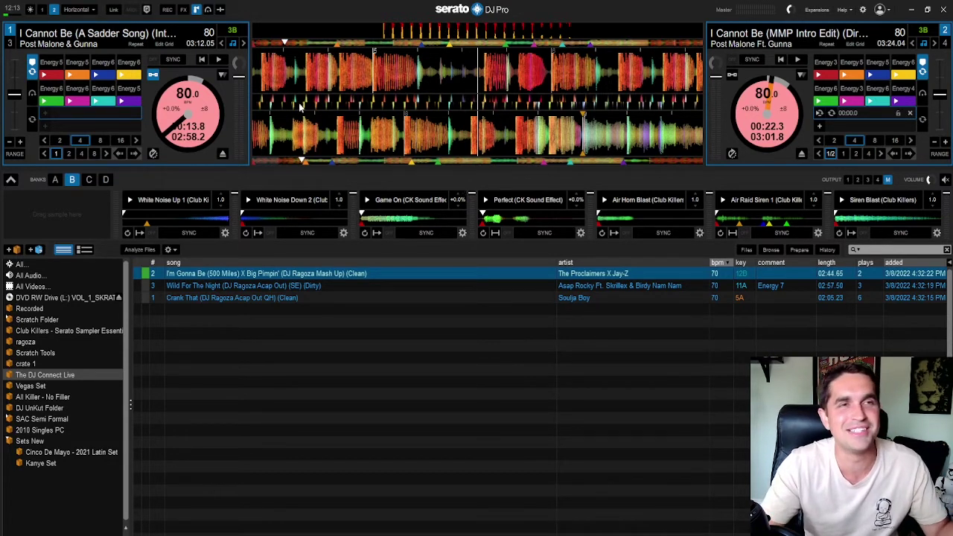
Hide the sampler section and show the Flip section
click(196, 10)
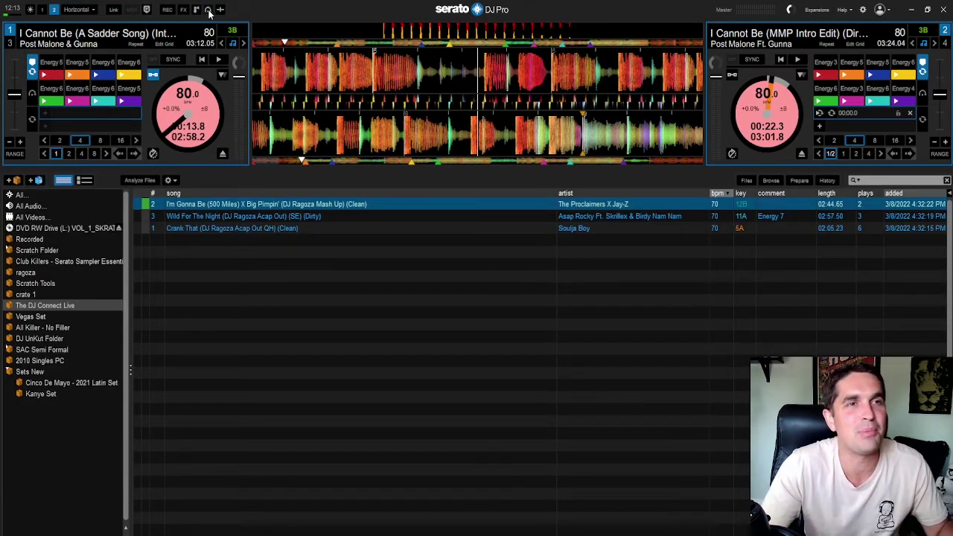
click(207, 9)
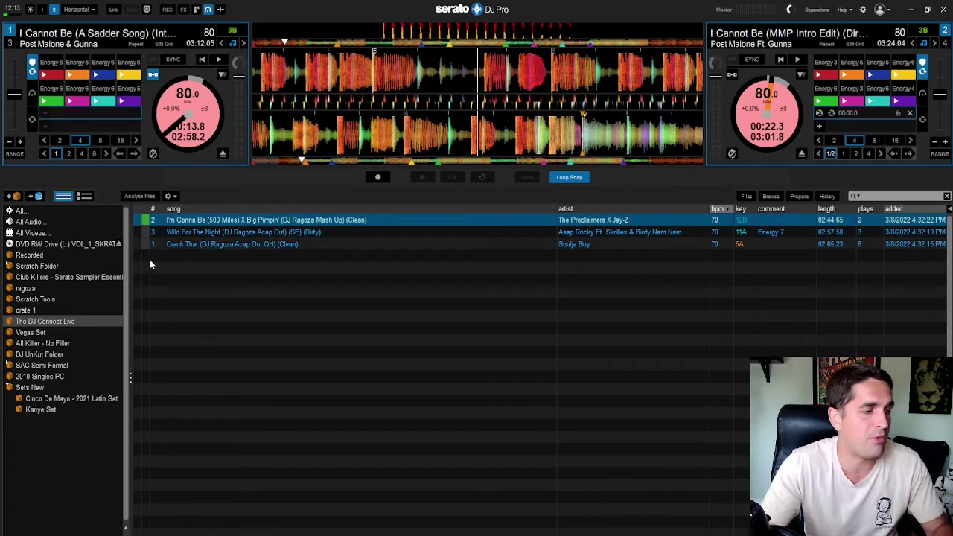
Try to load "Mary Jane - MarkCutz Smokin' Out The Window Edit (Intro)" from the All Killer - No Filler crate onto deck 1
click(50, 333)
click(60, 343)
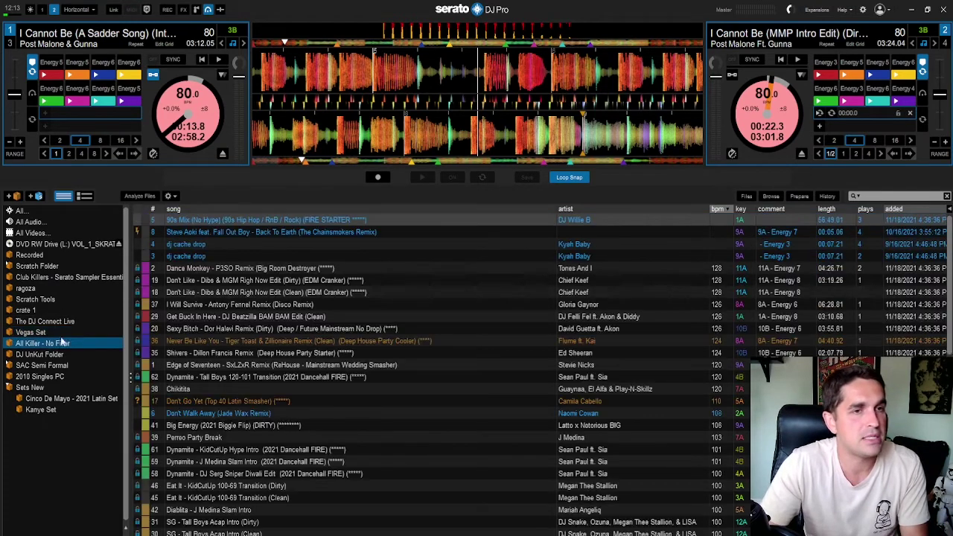
click(288, 379)
scroll(289, 383, down, 10)
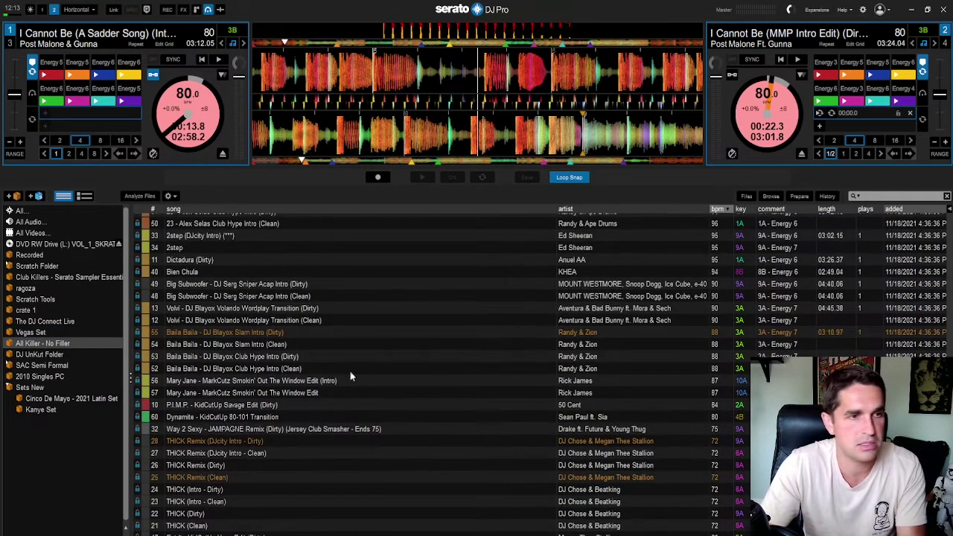
click(396, 415)
key(alt+shift+Left)
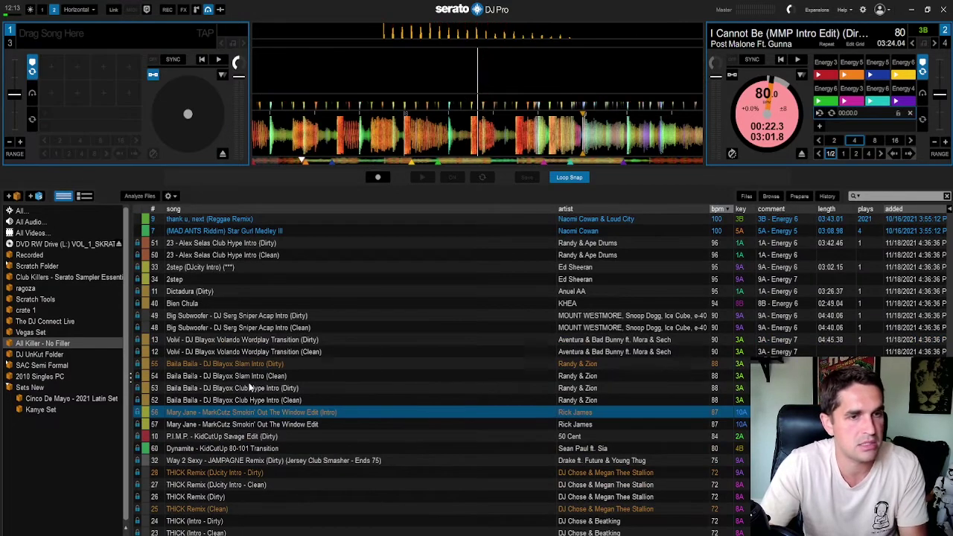
Load "I Love (Dirty)" by Joyner Lucas from the crate 1 crate onto deck 1
click(238, 377)
click(30, 310)
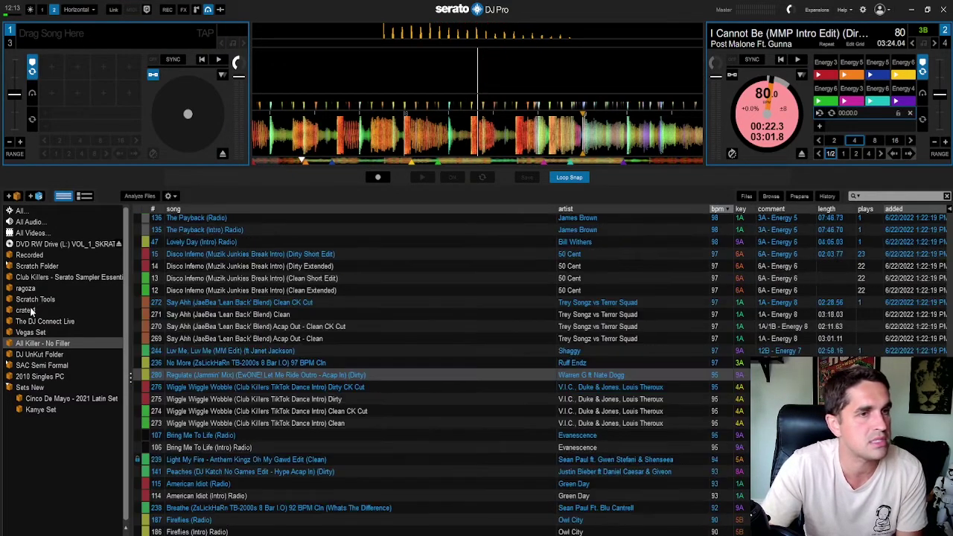
click(414, 404)
scroll(324, 402, down, 3)
scroll(333, 412, down, 10)
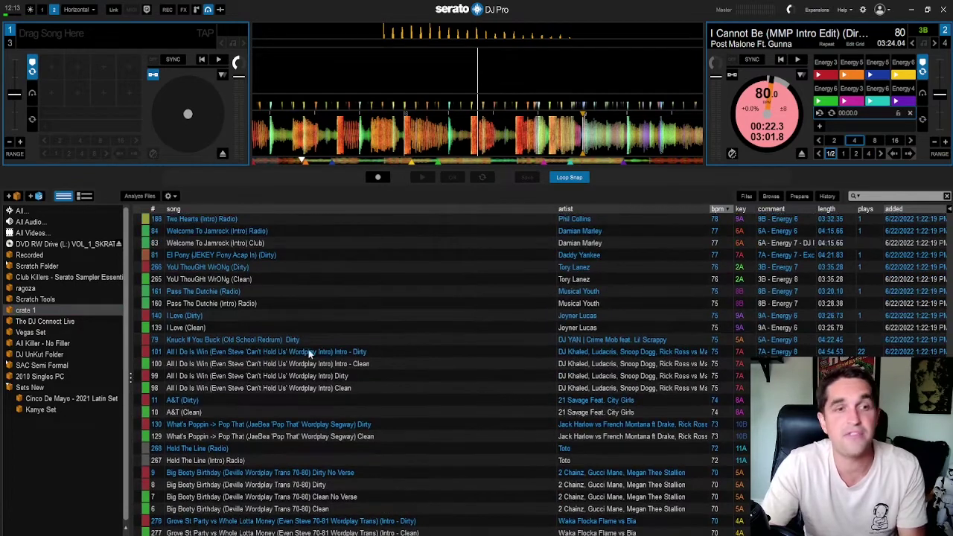
click(294, 339)
click(277, 318)
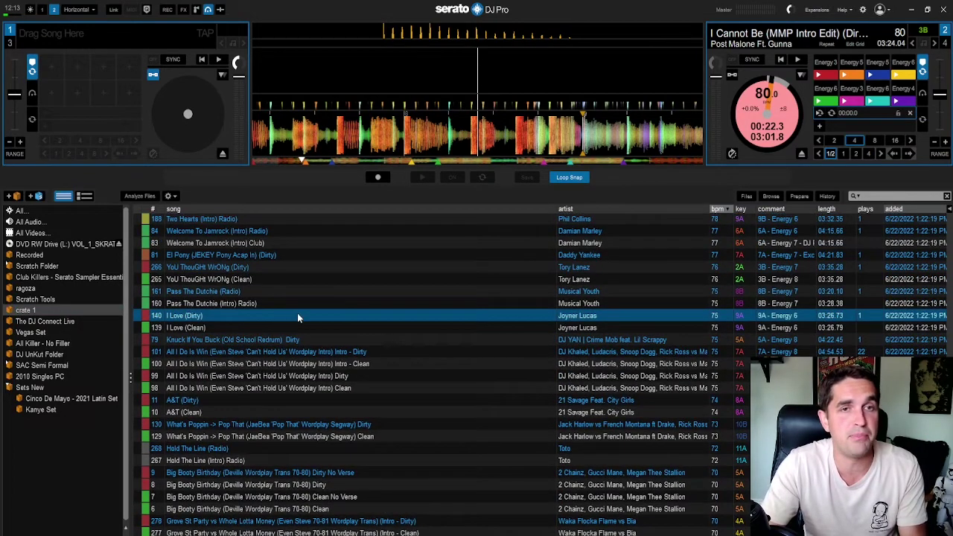
key(shift+Left)
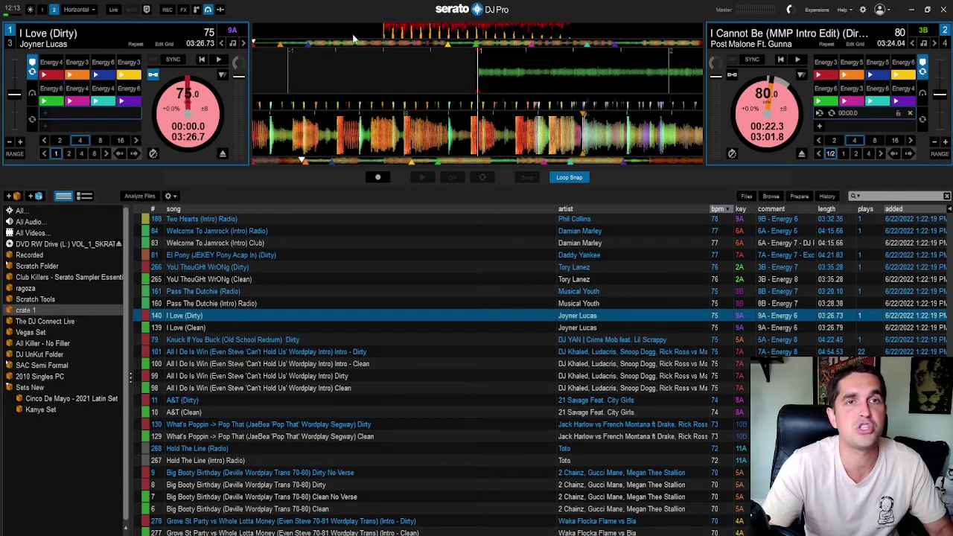
Open beatgrid editing for the track on deck 1 and scrub its waveform around the first beat
click(165, 44)
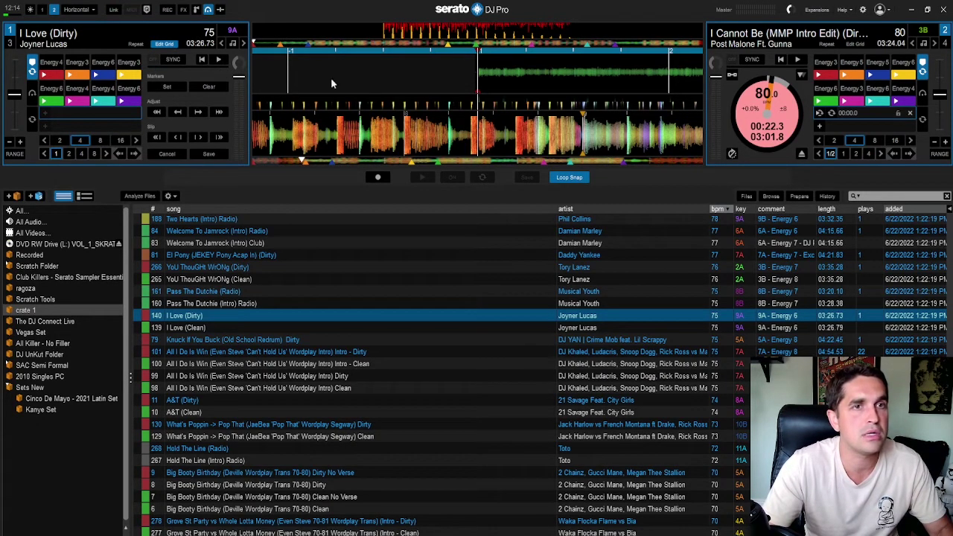
click(543, 69)
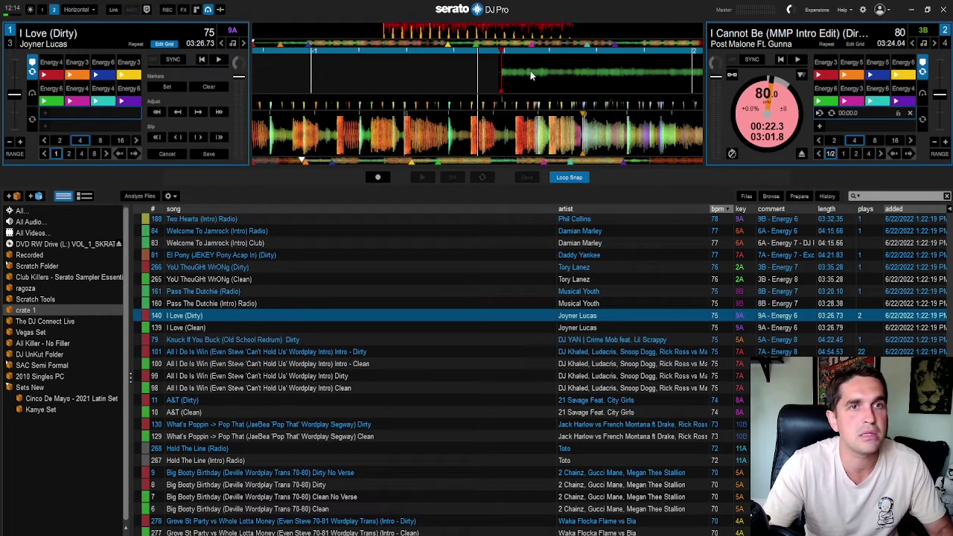
mouse_move(530, 71)
mouse_down()
mouse_move(396, 75)
mouse_move(553, 76)
mouse_move(544, 74)
mouse_up()
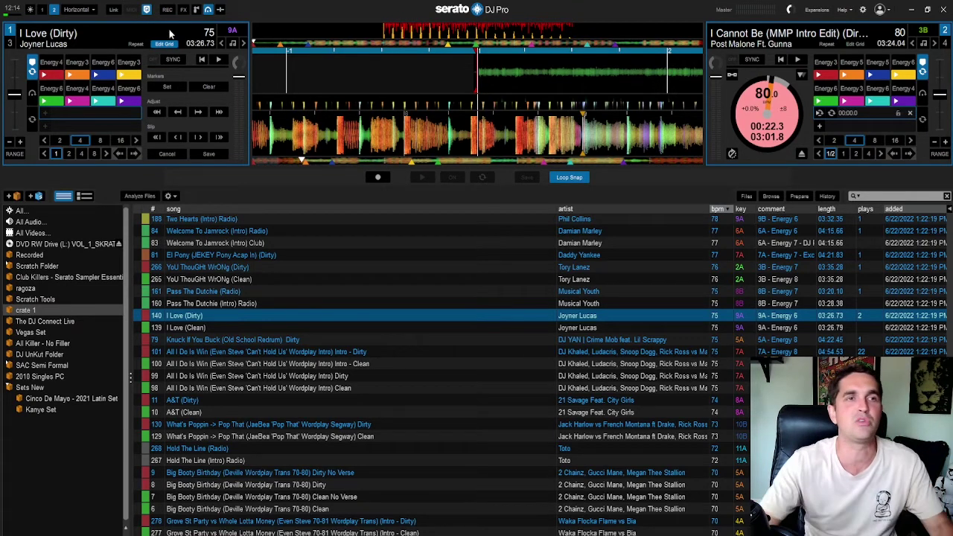
Arm Flip recording for the track on deck 1 and turn on Flip looping
click(377, 177)
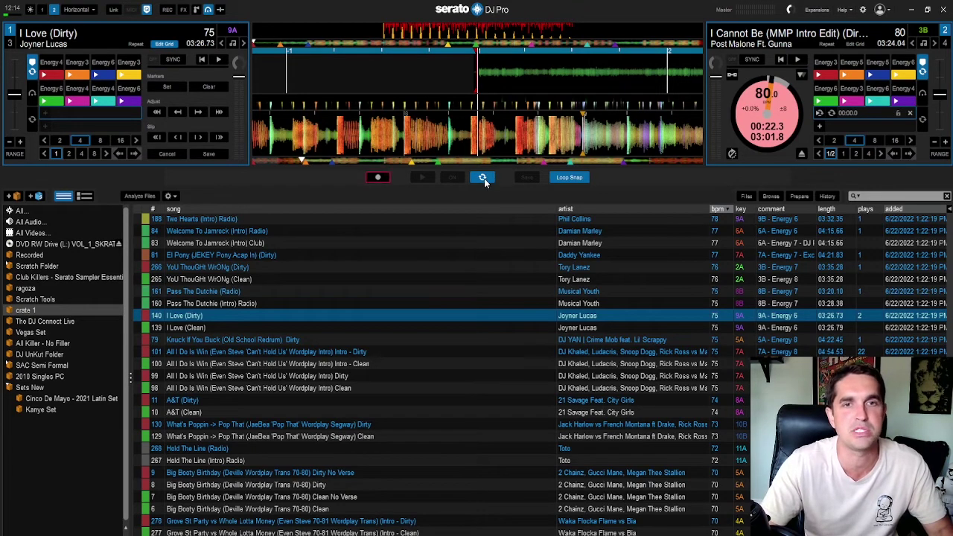